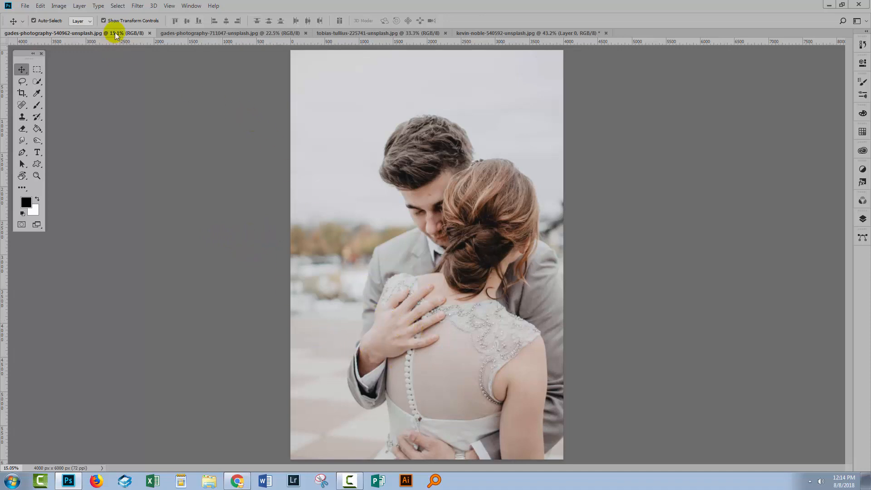
# - Copy the ring-and-hands photo as a new layer into the couple portrait and enlarge the Layers panel to show both layers
pyautogui.click(174, 34)
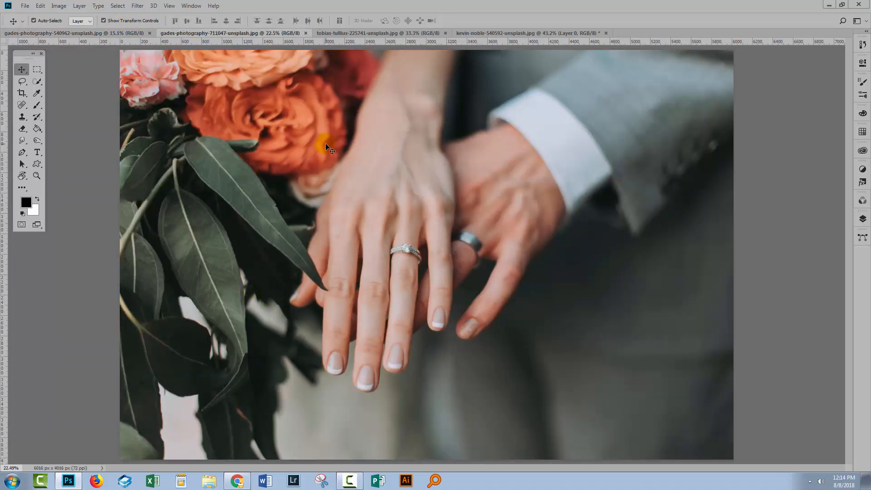
pyautogui.click(102, 33)
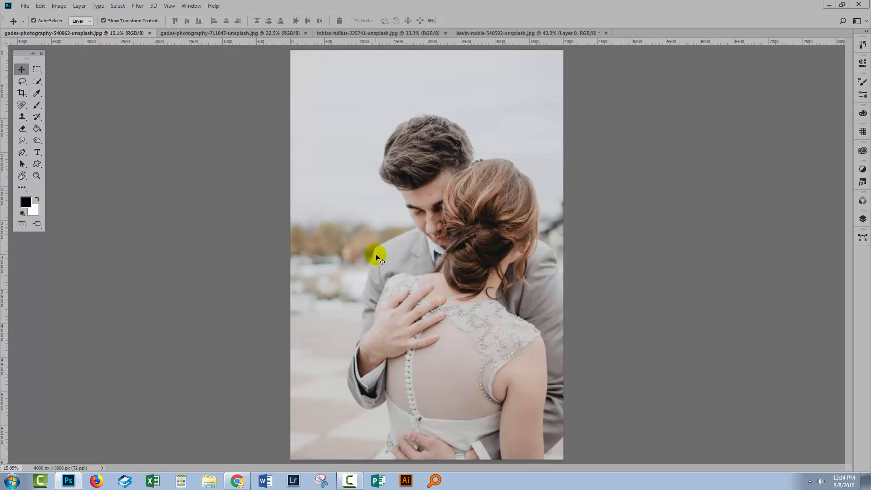
pyautogui.click(217, 33)
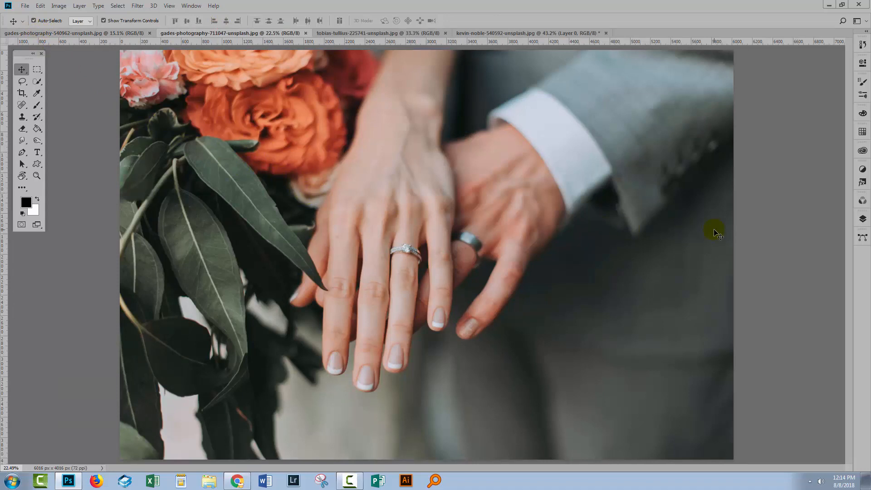
pyautogui.click(863, 219)
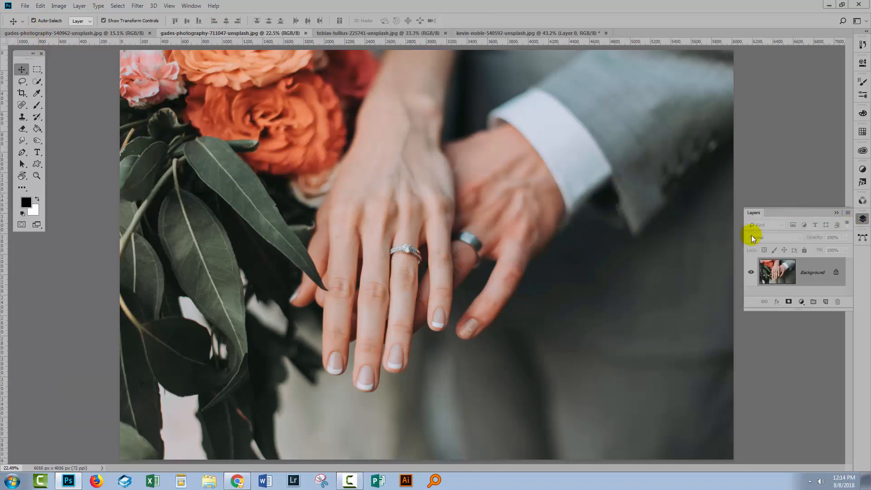
pyautogui.moveTo(786, 276); pyautogui.dragTo(383, 149)
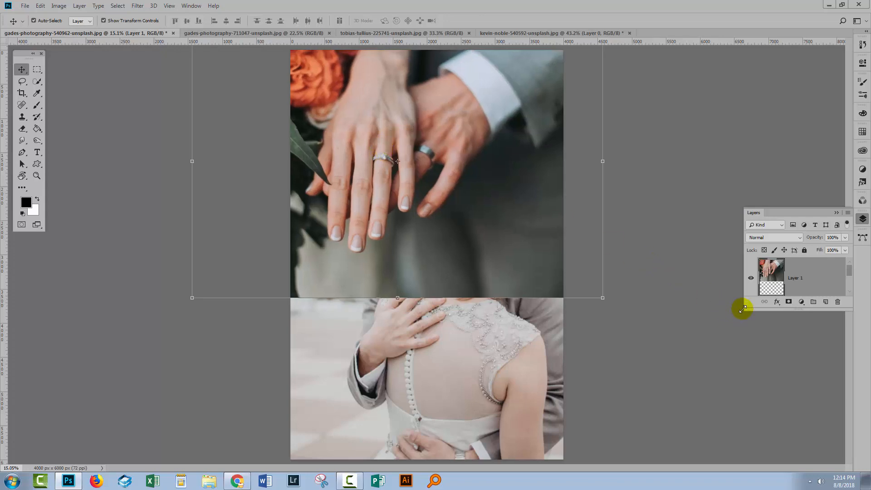
pyautogui.moveTo(745, 310); pyautogui.dragTo(715, 403)
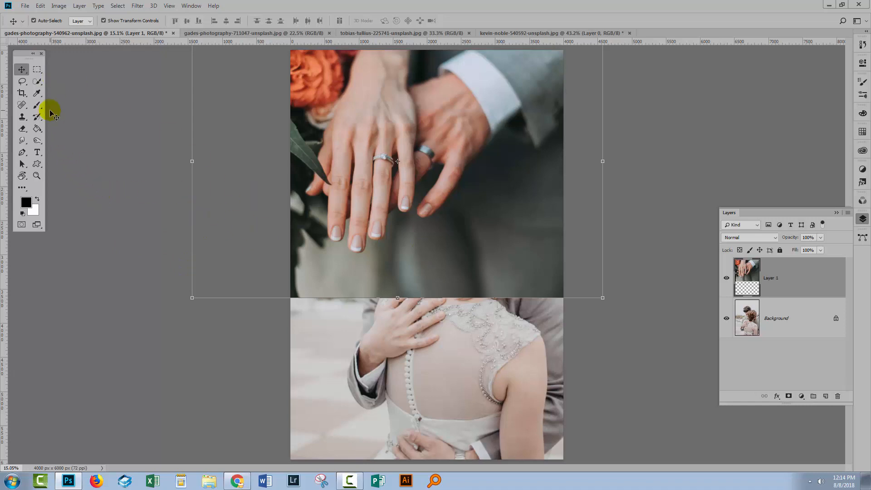
# - Activate the Rectangular Marquee tool and step the hands layer's blend mode from Dissolve through to Screen
pyautogui.click(42, 73)
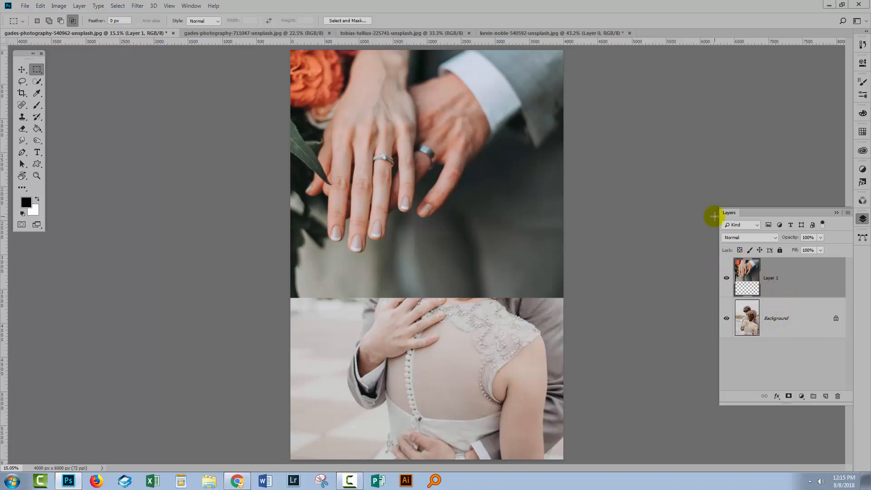
pyautogui.click(797, 272)
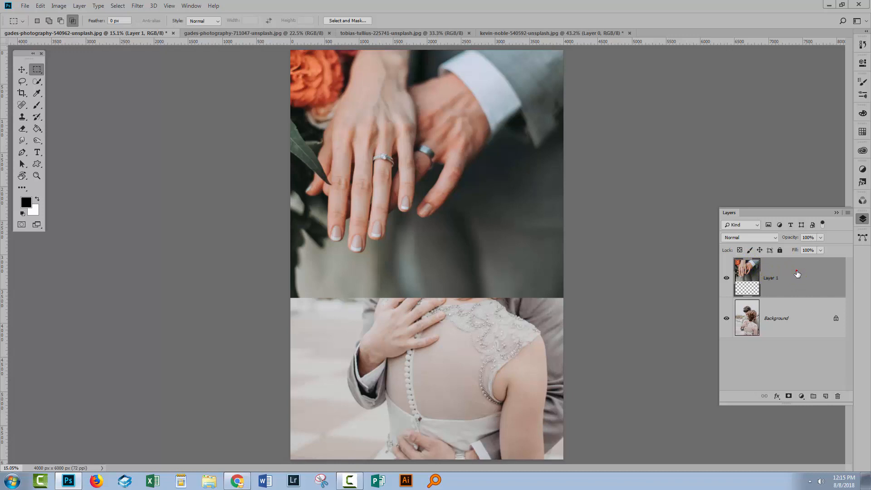
pyautogui.click(746, 236)
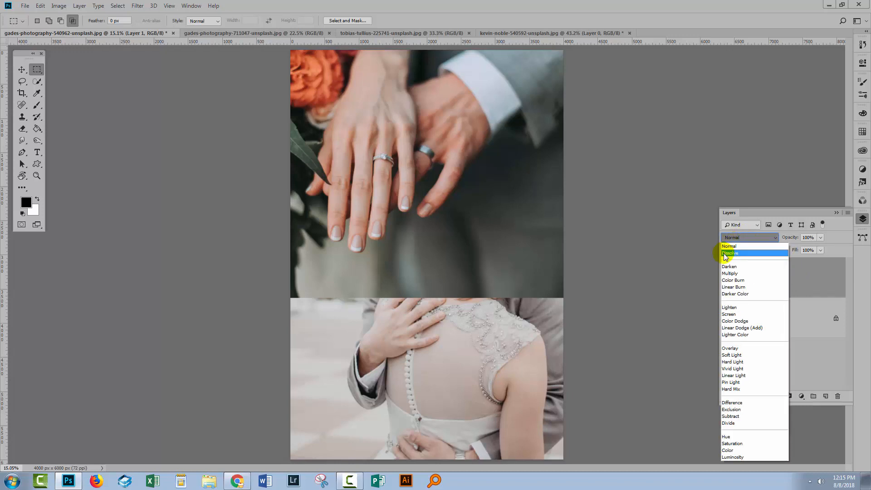
pyautogui.click(729, 253)
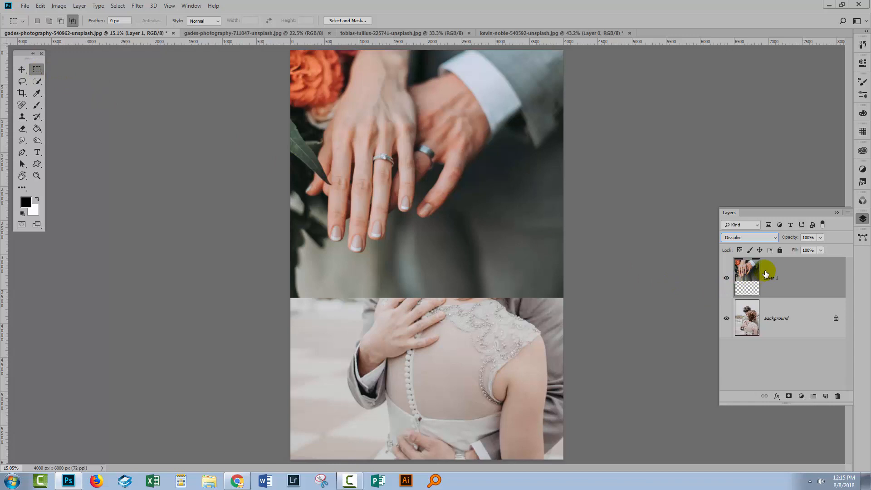
pyautogui.hotkey('shift', '+')
pyautogui.hotkey('shift', '+')
pyautogui.hotkey('shift', '+')
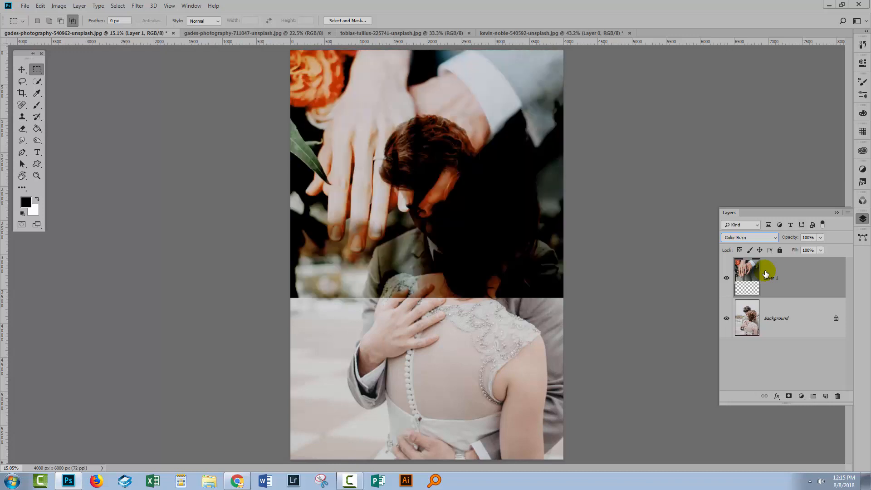
pyautogui.hotkey('shift', '+')
pyautogui.hotkey('shift', '+')
pyautogui.hotkey('shift', '+')
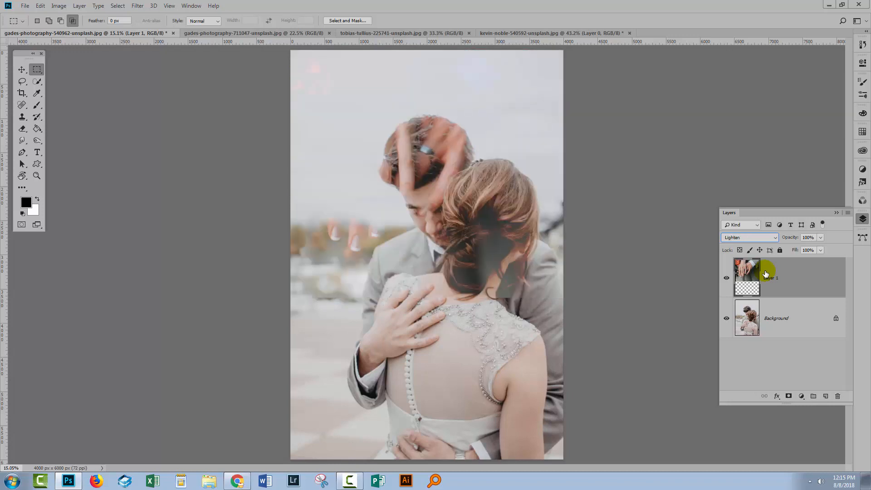
pyautogui.hotkey('shift', '+')
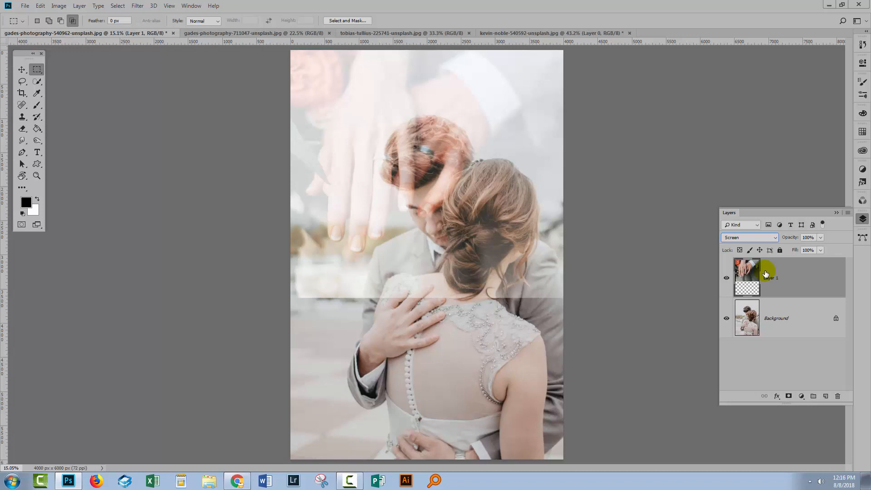
# - Preview the remaining blend modes on the hands layer, including Overlay, Soft Light, Vivid Light, Difference and Divide, ending at Luminosity
pyautogui.press('Down')
pyautogui.press('Down')
pyautogui.press('Down')
pyautogui.press('Down')
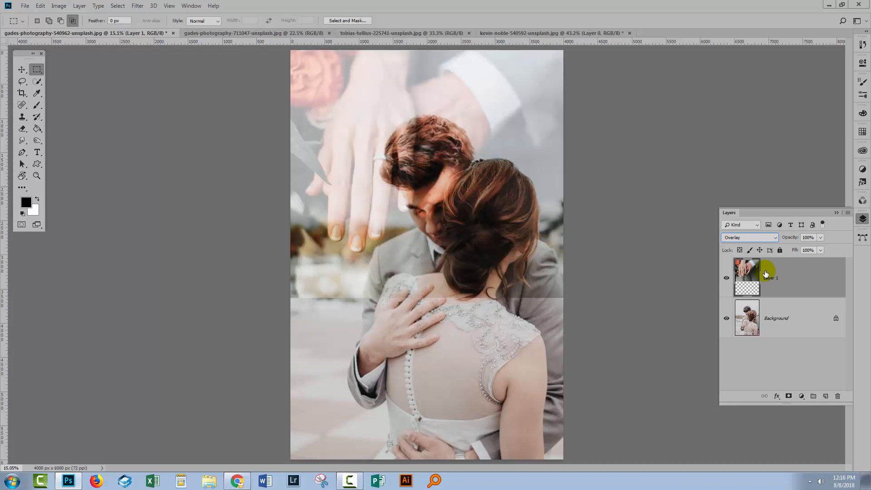
pyautogui.press('Down')
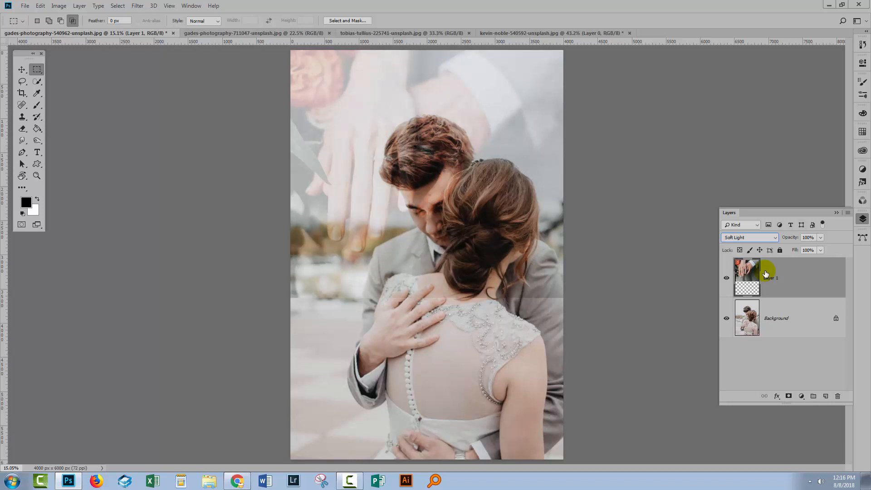
pyautogui.press('Down')
pyautogui.press('Down')
pyautogui.press('Down')
pyautogui.press('Down')
pyautogui.press('Down')
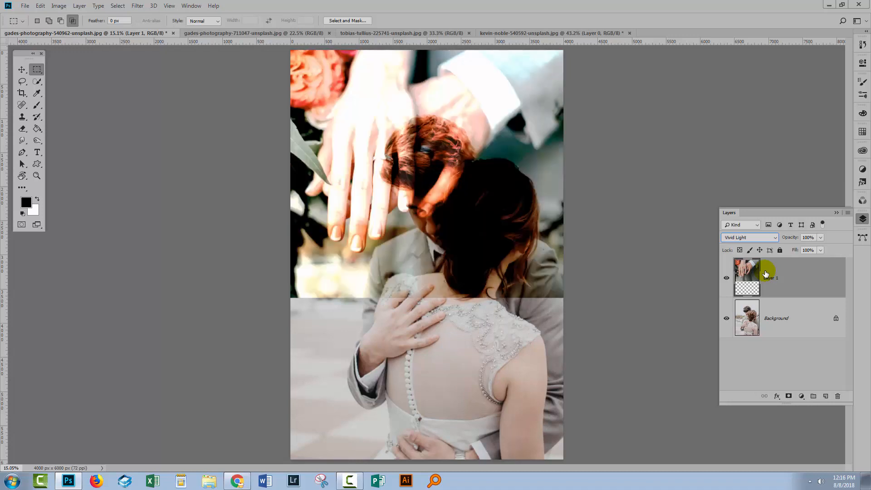
pyautogui.press('Down')
pyautogui.press('Down')
pyautogui.press('Down')
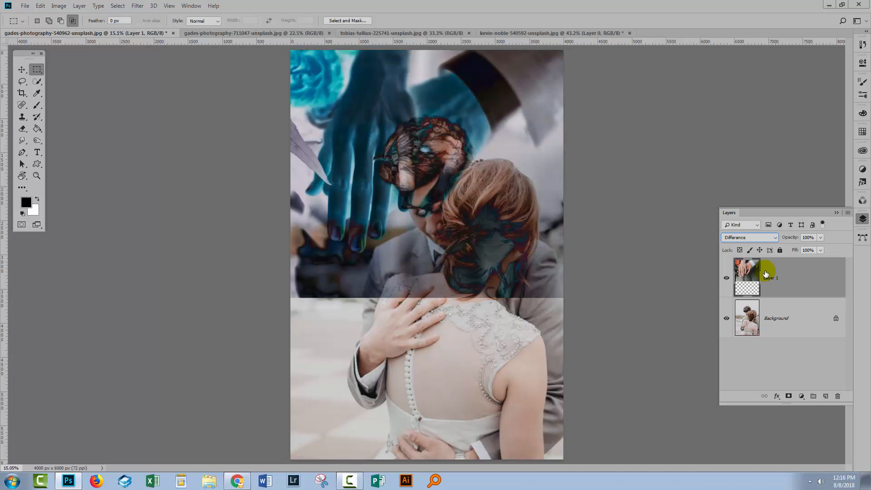
pyautogui.press('Down')
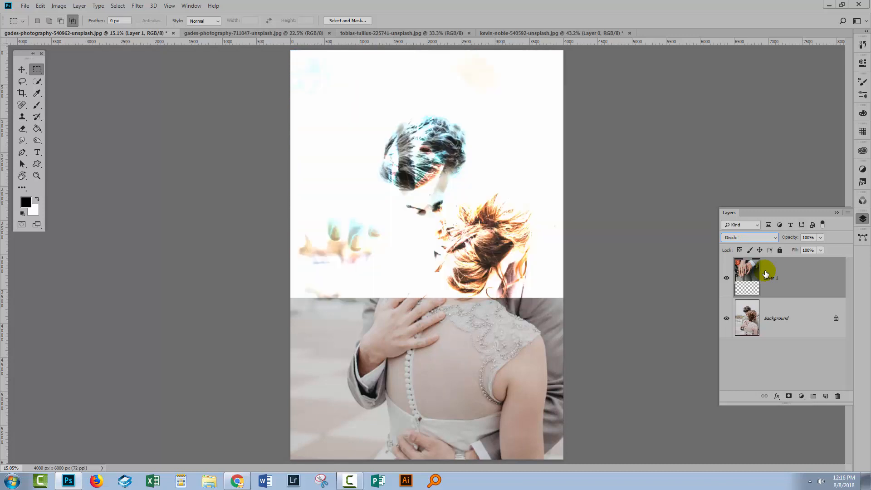
pyautogui.press('Down')
pyautogui.press('Down')
pyautogui.press('Down')
pyautogui.press('Down')
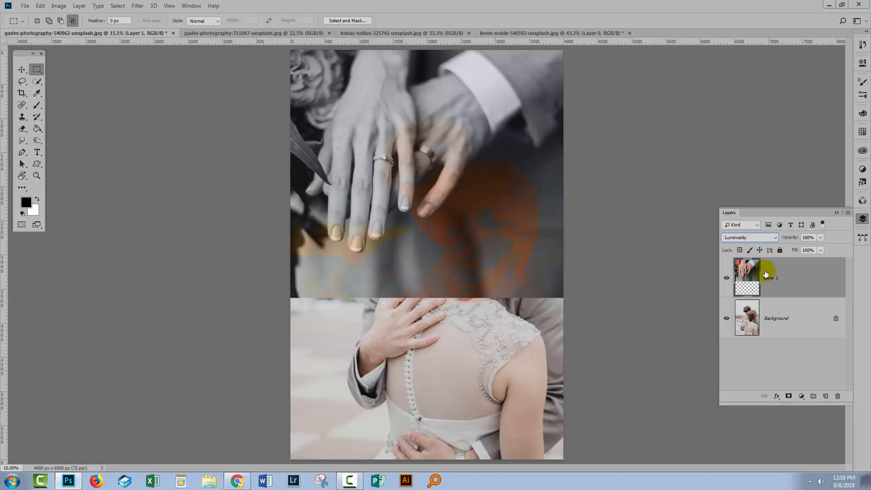
# - Step the hands layer's blend mode back from Luminosity to Screen
pyautogui.press('Up')
pyautogui.press('Up')
pyautogui.press('Up')
pyautogui.press('Up')
pyautogui.press('Up')
pyautogui.press('Up')
pyautogui.press('Up')
pyautogui.press('Up')
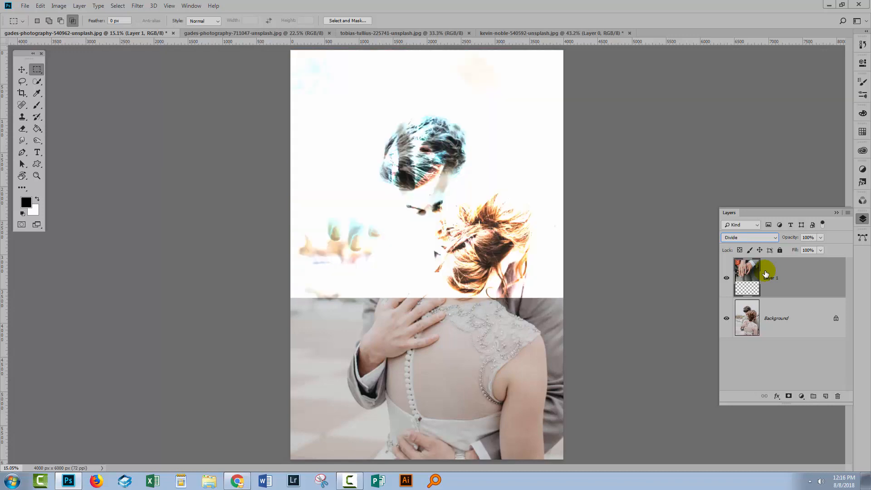
pyautogui.press('Up')
pyautogui.press('Up')
pyautogui.press('Up')
pyautogui.press('Up')
pyautogui.press('Up')
pyautogui.press('Up')
pyautogui.press('Up')
pyautogui.press('Up')
pyautogui.press('Up')
pyautogui.press('Up')
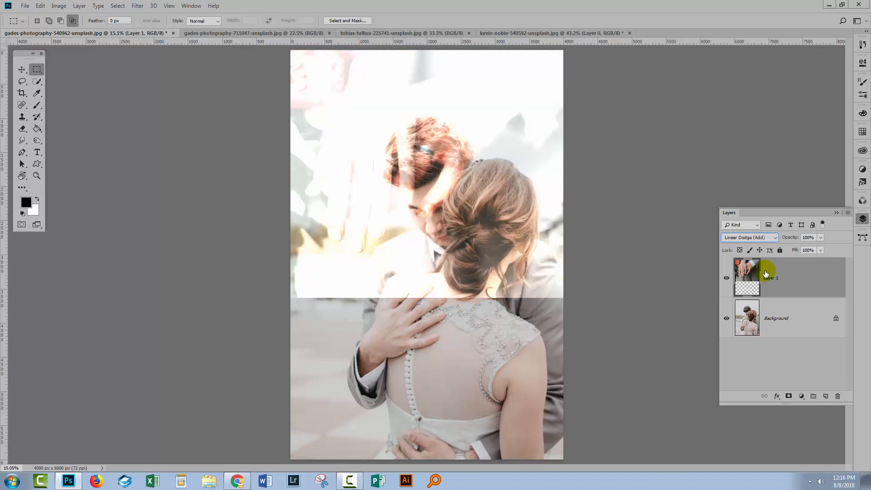
pyautogui.press('Up')
pyautogui.press('Down')
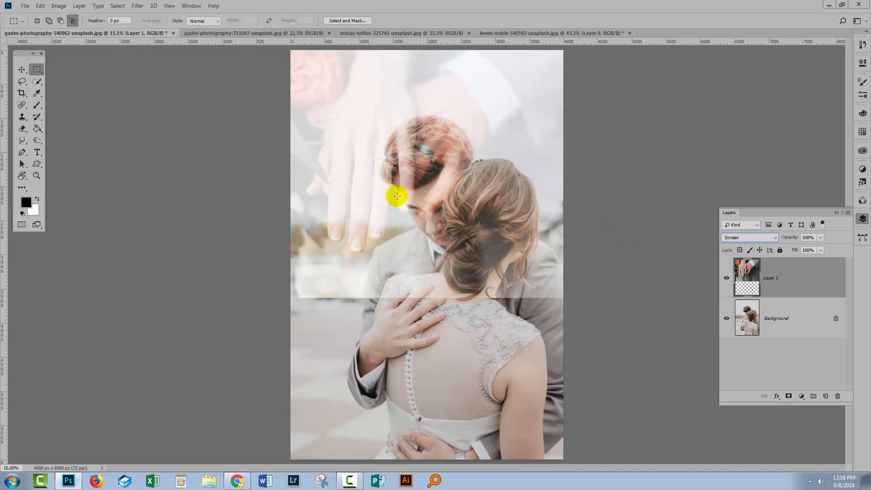
# - Scale the hands layer proportionally to about 72% and position it over the portrait's upper-left area beside the groom's head
pyautogui.click(21, 70)
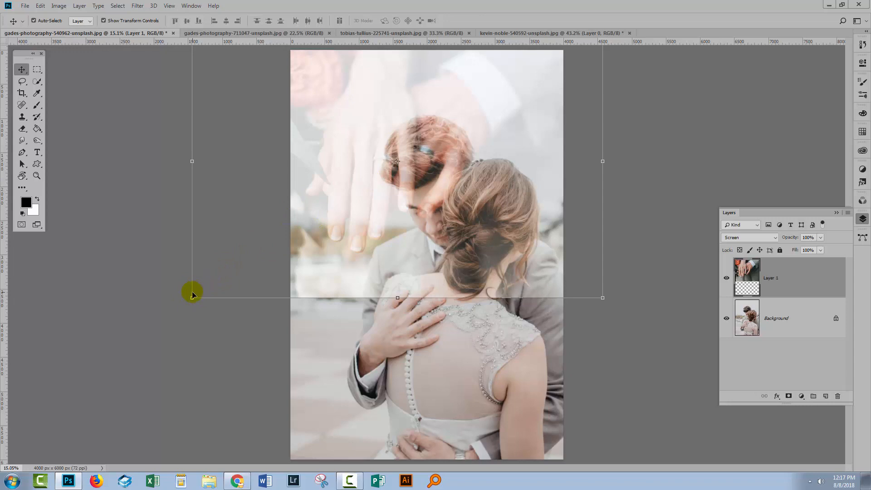
pyautogui.moveTo(191, 297); pyautogui.dragTo(241, 230)
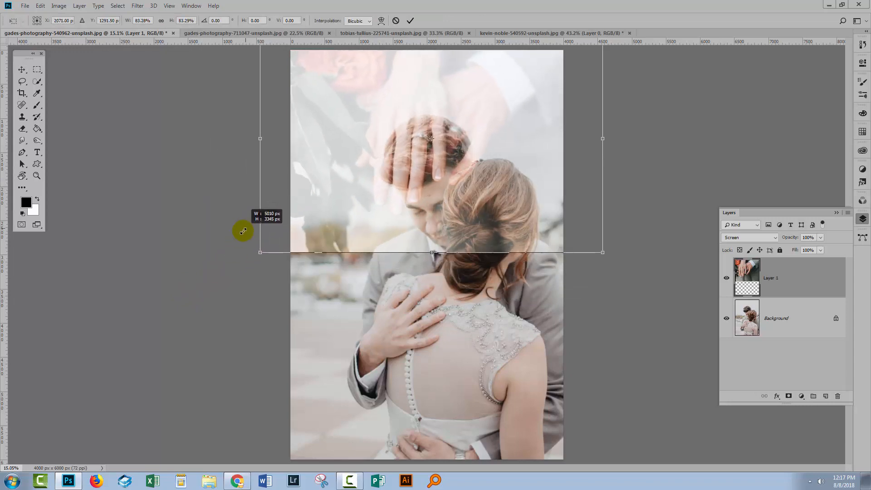
pyautogui.moveTo(397, 105); pyautogui.dragTo(329, 132)
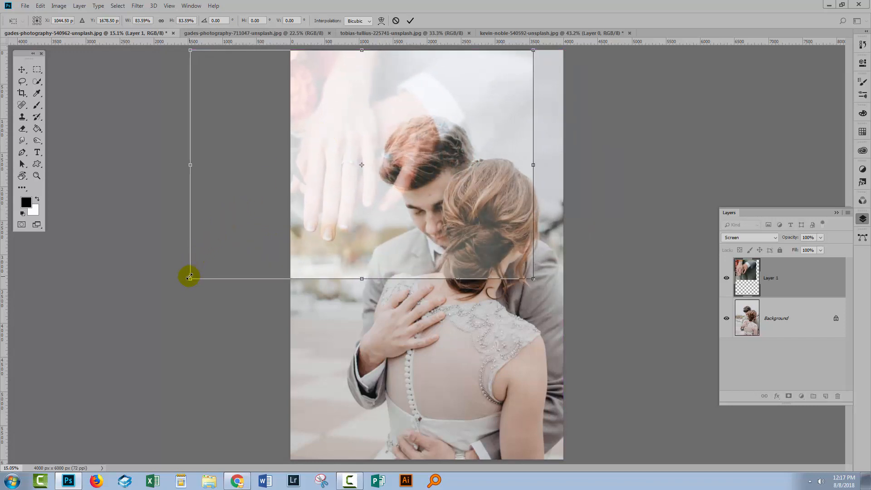
pyautogui.moveTo(190, 278); pyautogui.dragTo(237, 247)
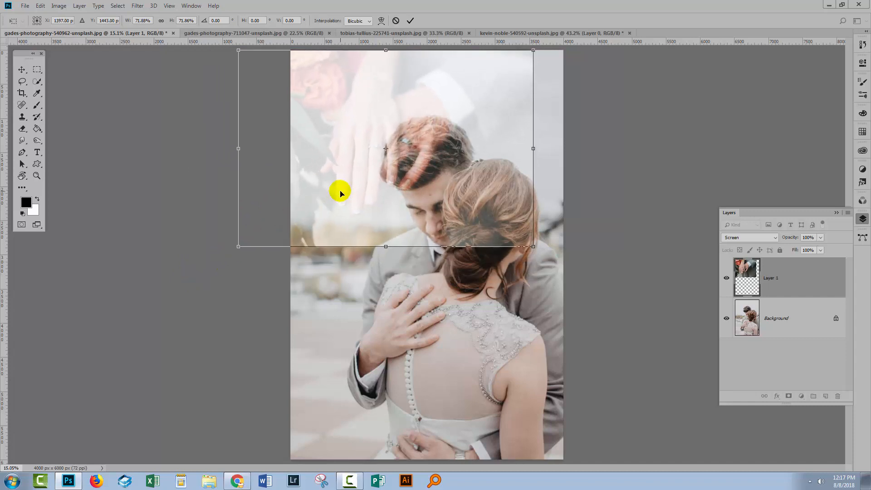
pyautogui.moveTo(340, 189); pyautogui.dragTo(322, 183)
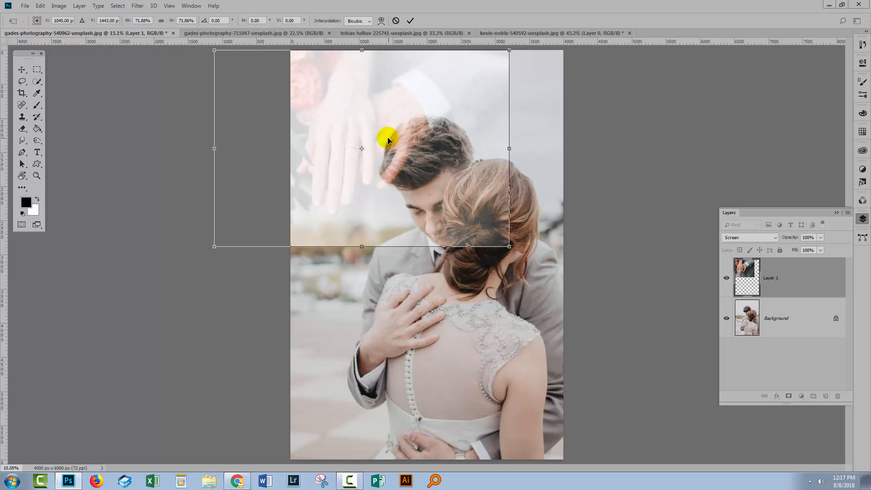
pyautogui.moveTo(388, 140); pyautogui.dragTo(392, 138)
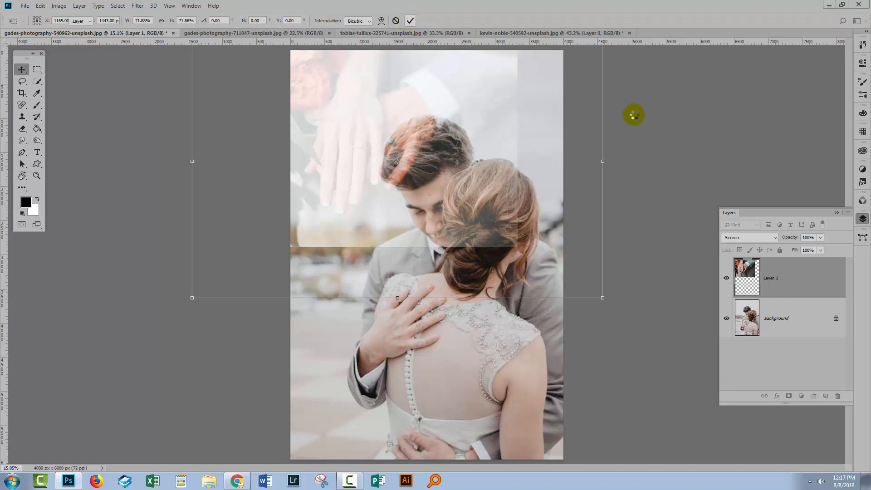
pyautogui.press('Return')
pyautogui.click(588, 110)
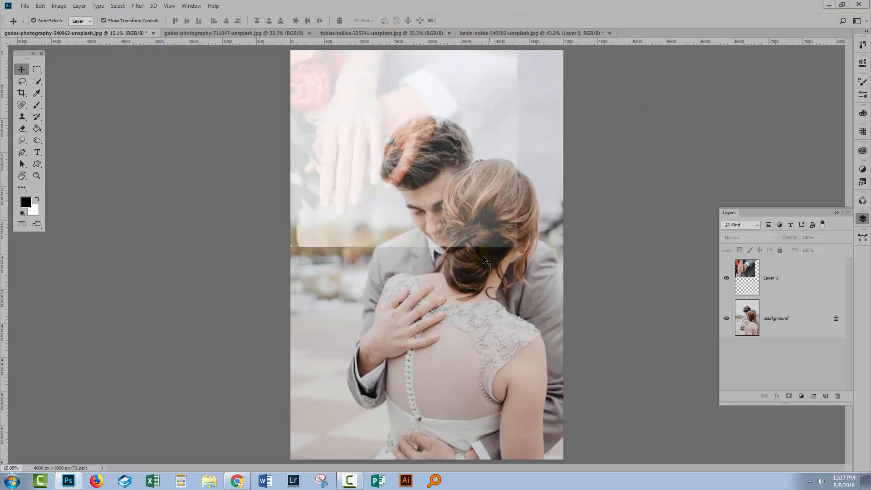
# - Scale the hands layer down further to about 92% and reposition it slightly below the portrait's upper edge
pyautogui.click(334, 233)
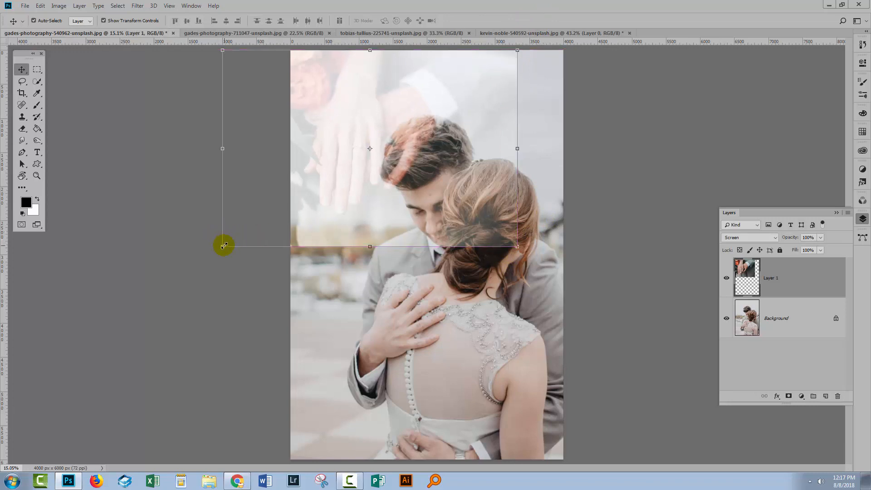
pyautogui.moveTo(224, 246); pyautogui.dragTo(247, 223)
pyautogui.moveTo(333, 195); pyautogui.dragTo(317, 210)
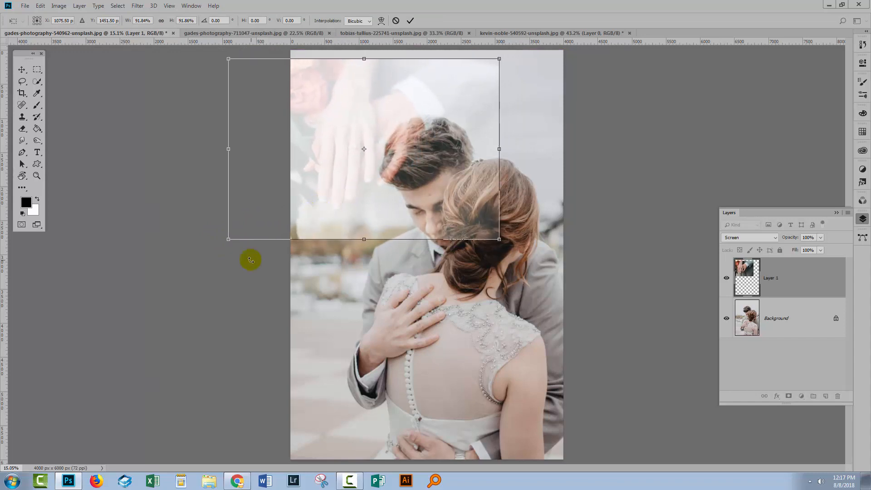
pyautogui.click(410, 20)
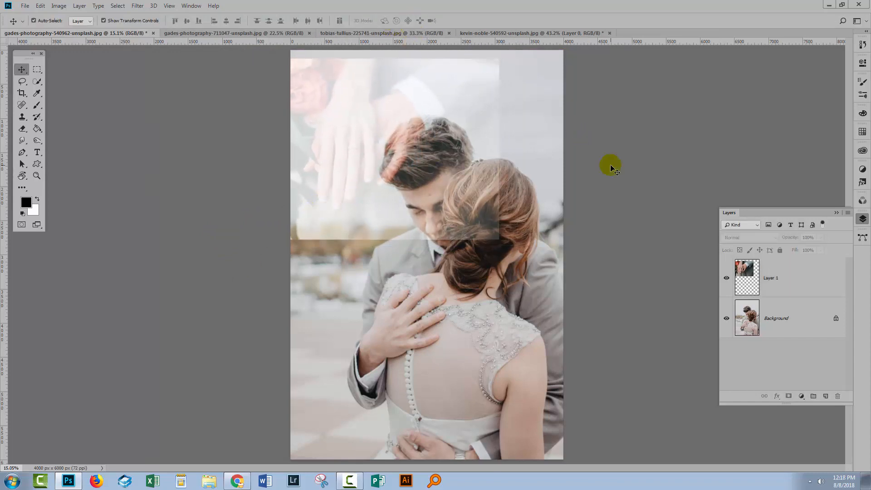
# - Add a layer mask to the hands layer and activate the Brush tool
pyautogui.click(761, 276)
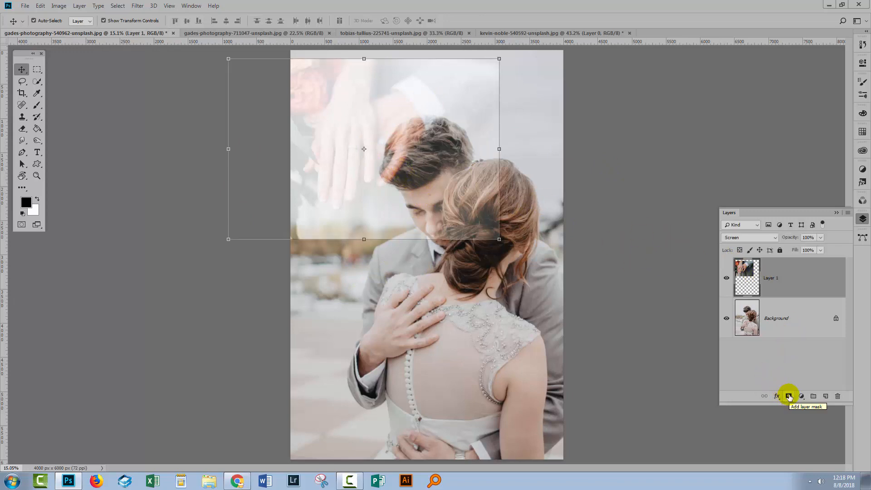
pyautogui.click(789, 397)
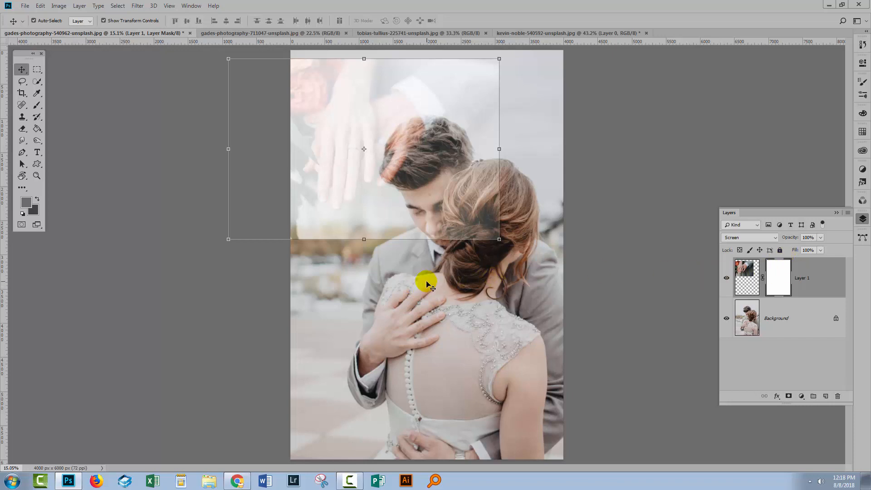
pyautogui.click(36, 106)
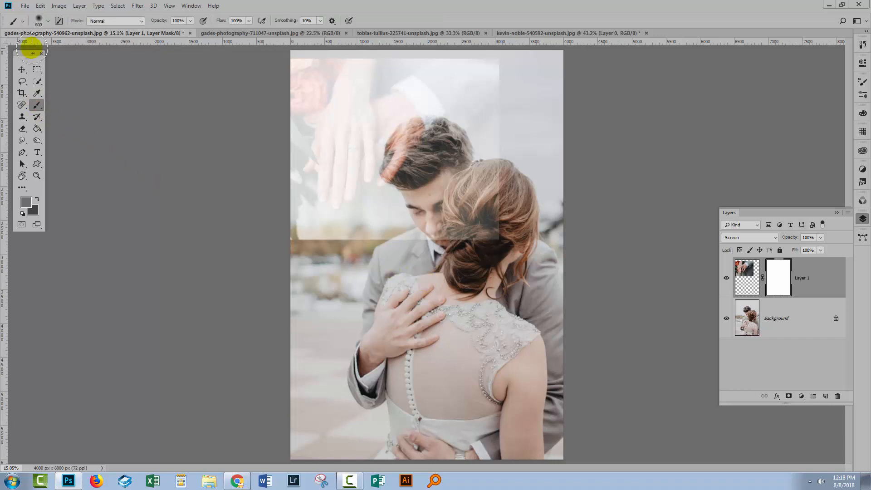
# - Set the foreground colour to black and enlarge the soft round brush to 1600 px for painting on the hands layer's mask
pyautogui.click(48, 21)
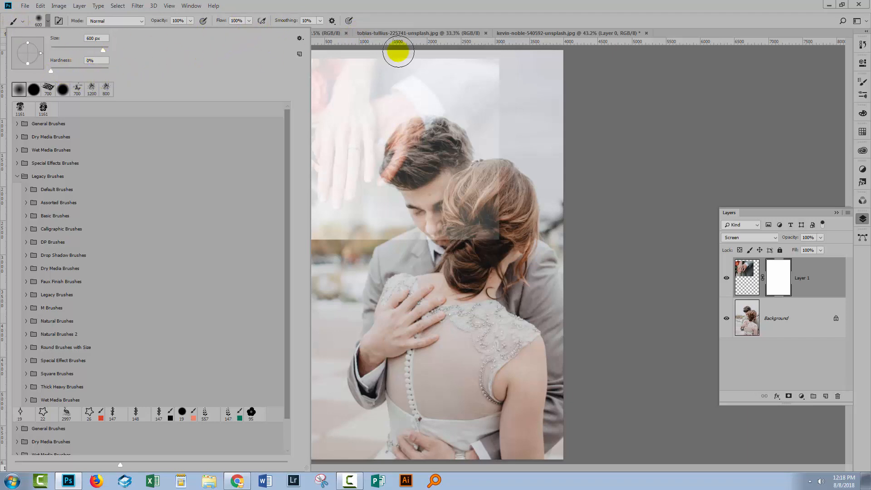
pyautogui.click(391, 26)
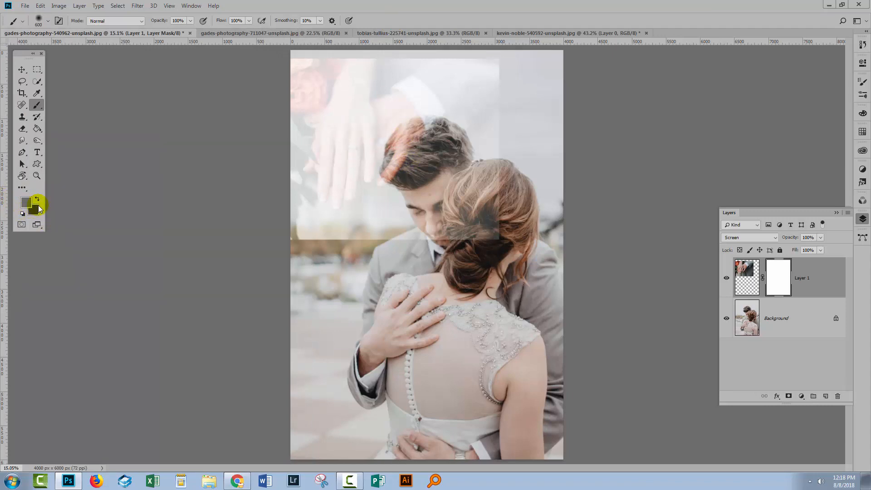
pyautogui.press('d')
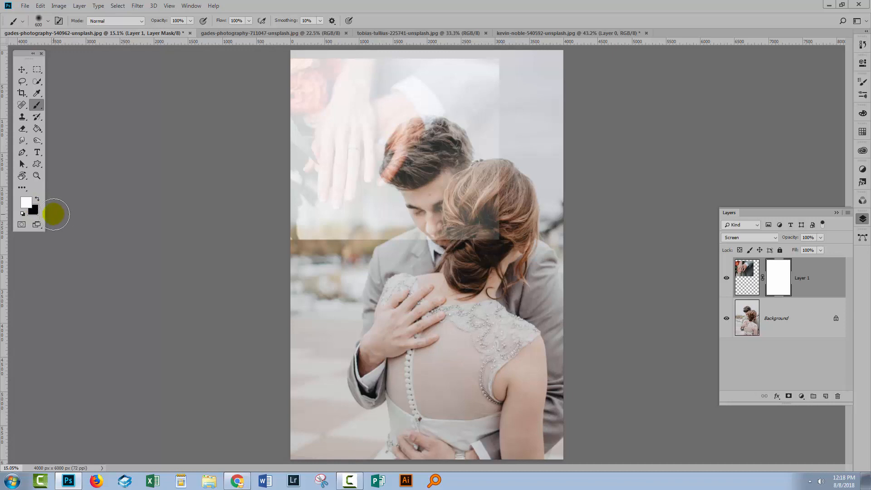
pyautogui.click(36, 198)
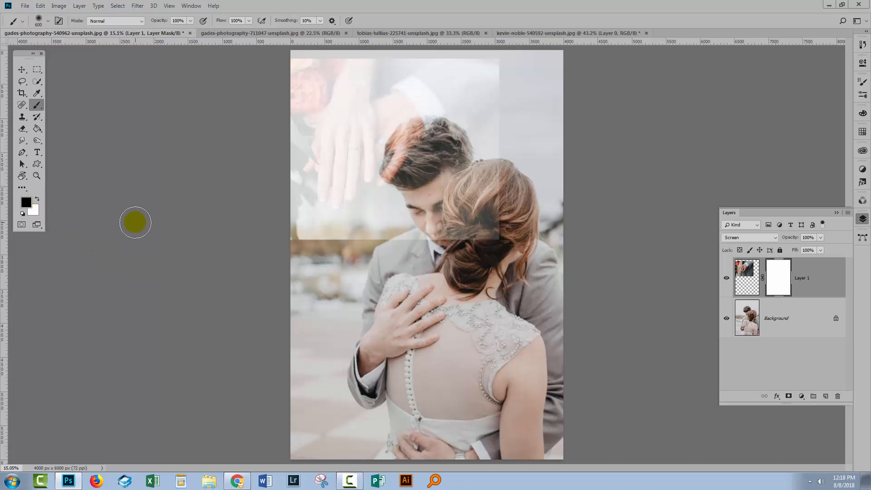
pyautogui.press(']')
pyautogui.press(']')
pyautogui.press(']')
pyautogui.press(']')
pyautogui.press(']')
pyautogui.press(']')
pyautogui.press(']')
pyautogui.press(']')
pyautogui.press(']')
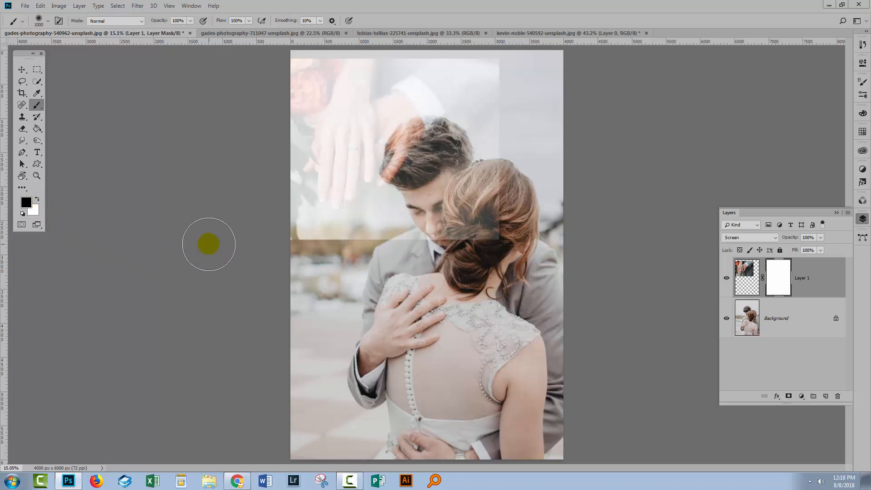
# - Paint black on the hands layer's mask along the photo's lower, right and upper edges to blend them into the portrait
pyautogui.moveTo(218, 240)
pyautogui.mouseDown()
pyautogui.moveTo(331, 278)
pyautogui.moveTo(321, 272)
pyautogui.moveTo(315, 282)
pyautogui.moveTo(366, 276)
pyautogui.mouseUp()
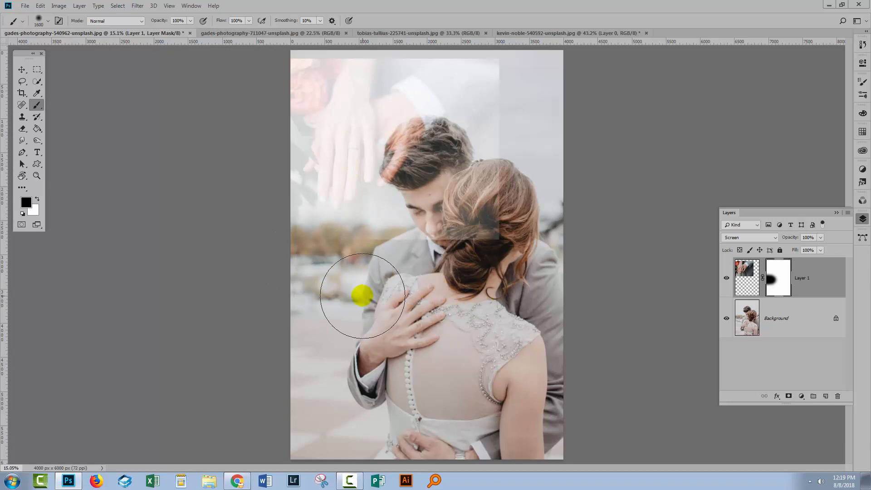
pyautogui.moveTo(309, 276)
pyautogui.mouseDown()
pyautogui.moveTo(475, 289)
pyautogui.moveTo(504, 281)
pyautogui.moveTo(463, 256)
pyautogui.moveTo(505, 267)
pyautogui.moveTo(305, 284)
pyautogui.moveTo(298, 270)
pyautogui.moveTo(354, 320)
pyautogui.moveTo(243, 298)
pyautogui.mouseUp()
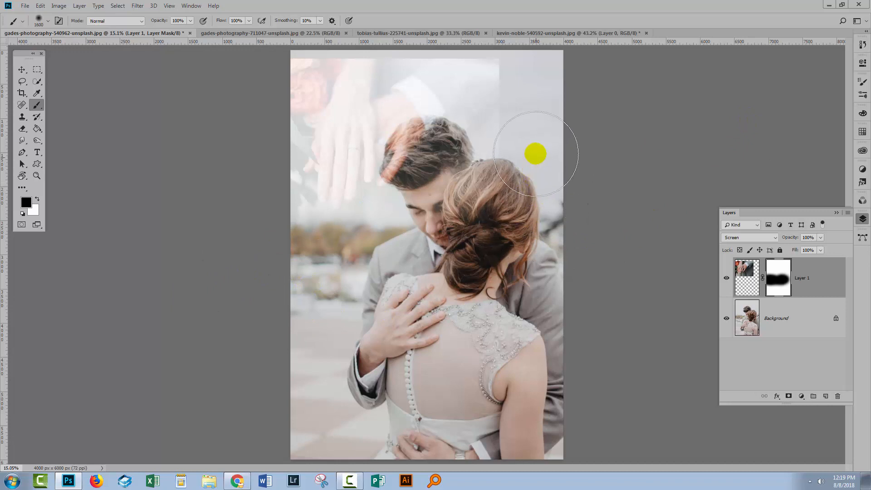
pyautogui.moveTo(536, 153)
pyautogui.mouseDown()
pyautogui.moveTo(537, 122)
pyautogui.moveTo(541, 134)
pyautogui.moveTo(553, 86)
pyautogui.moveTo(530, 87)
pyautogui.moveTo(535, 87)
pyautogui.mouseUp()
pyautogui.moveTo(535, 118)
pyautogui.mouseDown()
pyautogui.moveTo(556, 123)
pyautogui.moveTo(556, 76)
pyautogui.moveTo(521, 107)
pyautogui.moveTo(537, 77)
pyautogui.moveTo(504, 43)
pyautogui.moveTo(482, 39)
pyautogui.moveTo(477, 53)
pyautogui.moveTo(469, 43)
pyautogui.moveTo(353, 38)
pyautogui.moveTo(366, 48)
pyautogui.moveTo(372, 43)
pyautogui.moveTo(315, 39)
pyautogui.moveTo(307, 51)
pyautogui.moveTo(318, 39)
pyautogui.moveTo(312, 45)
pyautogui.moveTo(528, 60)
pyautogui.moveTo(380, 86)
pyautogui.moveTo(286, 51)
pyautogui.moveTo(285, 72)
pyautogui.moveTo(359, 97)
pyautogui.moveTo(364, 146)
pyautogui.moveTo(400, 252)
pyautogui.moveTo(409, 194)
pyautogui.moveTo(393, 162)
pyautogui.moveTo(399, 169)
pyautogui.moveTo(422, 132)
pyautogui.moveTo(397, 176)
pyautogui.moveTo(424, 171)
pyautogui.moveTo(383, 175)
pyautogui.moveTo(429, 181)
pyautogui.moveTo(400, 175)
pyautogui.moveTo(429, 171)
pyautogui.moveTo(421, 133)
pyautogui.mouseUp()
# - Hide the hands overlay on the groom's hair by painting the mask in black with a 500 px brush at 54% opacity
pyautogui.press('[')
pyautogui.press('[')
pyautogui.press('[')
pyautogui.press('[')
pyautogui.press('[')
pyautogui.press('[')
pyautogui.press('[')
pyautogui.press('[')
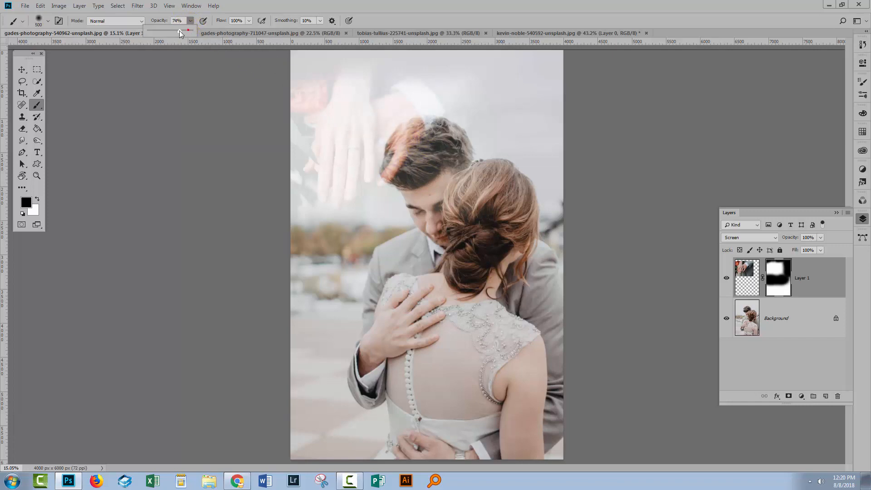
pyautogui.moveTo(176, 31); pyautogui.dragTo(172, 31)
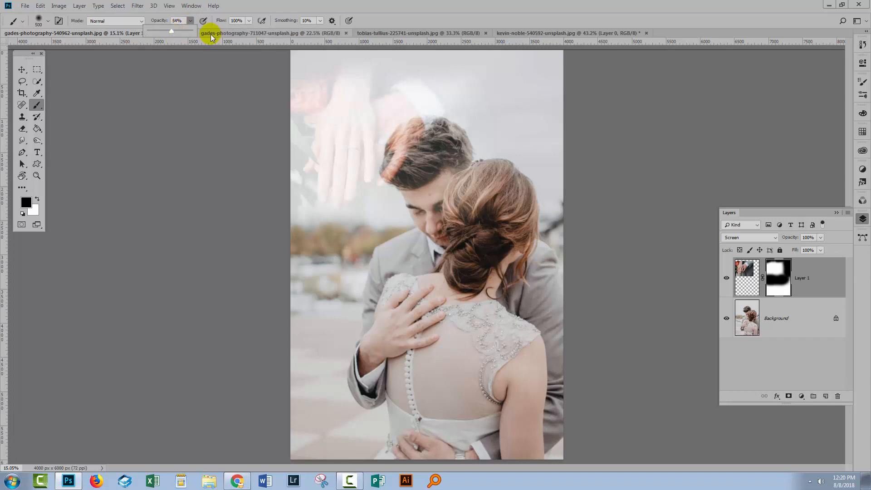
pyautogui.click(375, 24)
pyautogui.moveTo(415, 139)
pyautogui.mouseDown()
pyautogui.moveTo(417, 131)
pyautogui.moveTo(400, 147)
pyautogui.moveTo(391, 178)
pyautogui.moveTo(403, 135)
pyautogui.mouseUp()
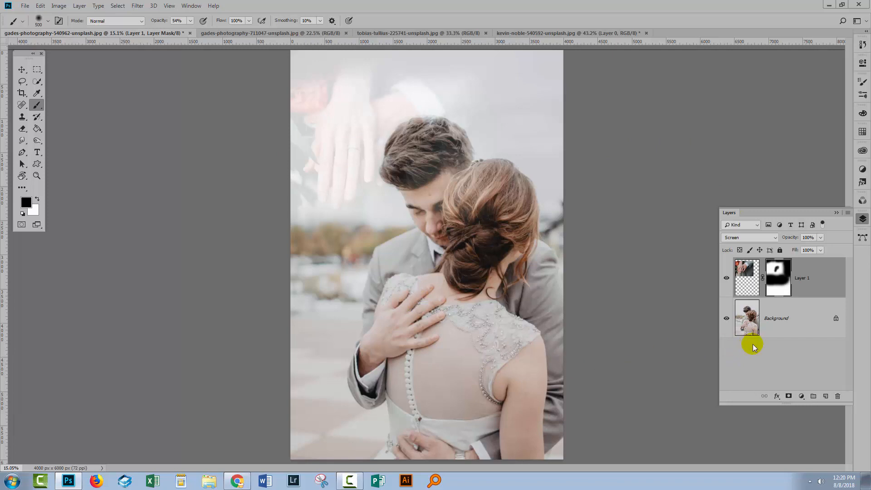
# - Crop a thin strip off the top of the couple portrait
pyautogui.click(22, 94)
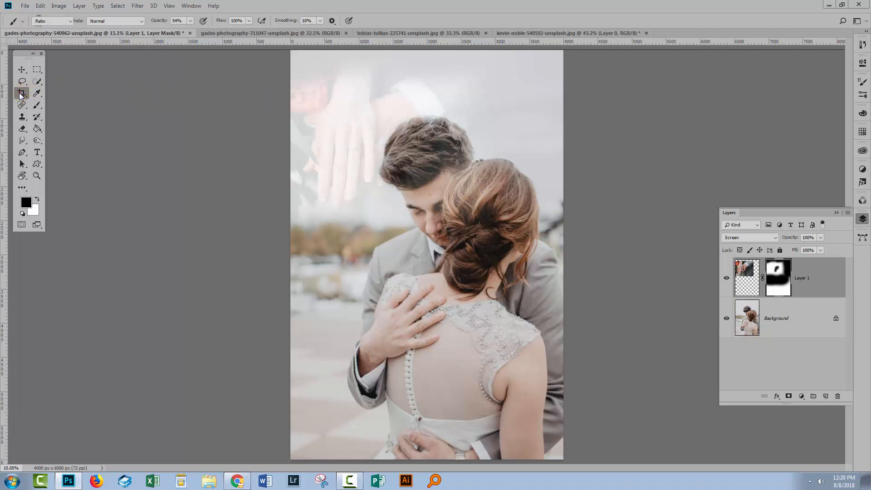
pyautogui.moveTo(427, 49); pyautogui.dragTo(426, 65)
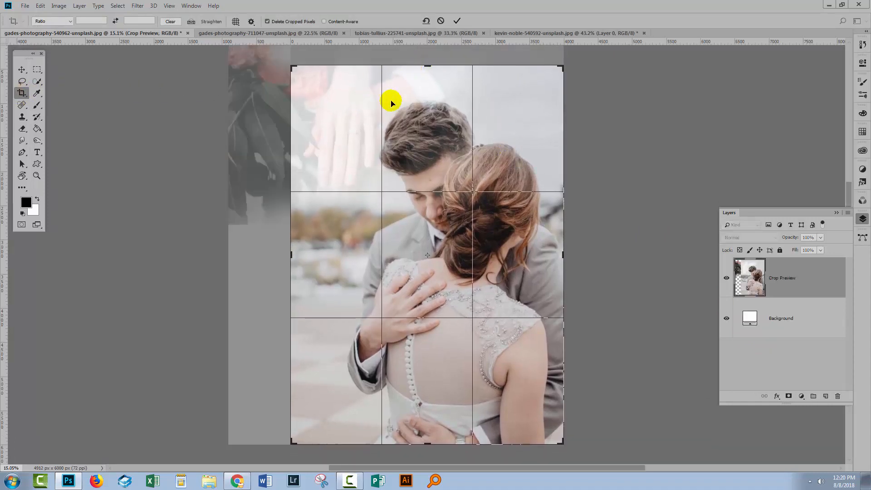
pyautogui.click(457, 22)
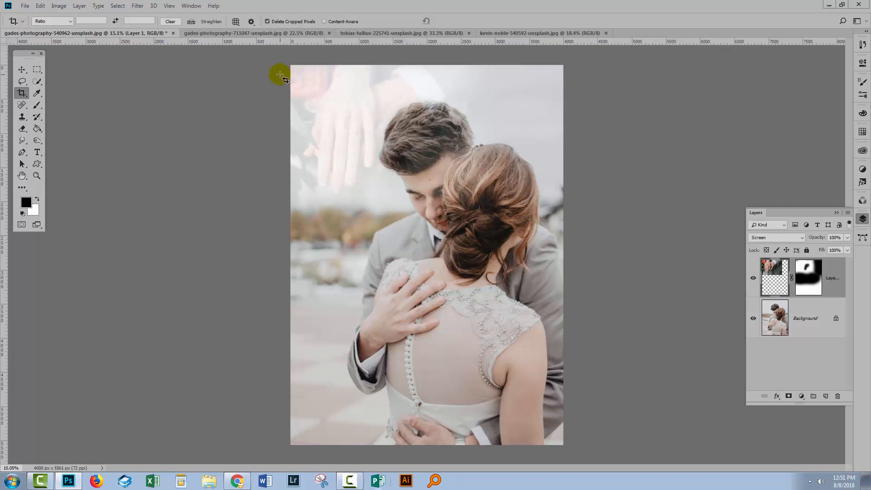
# - Resize the bear photo to 2950 pixels wide, keeping its proportions
pyautogui.click(506, 34)
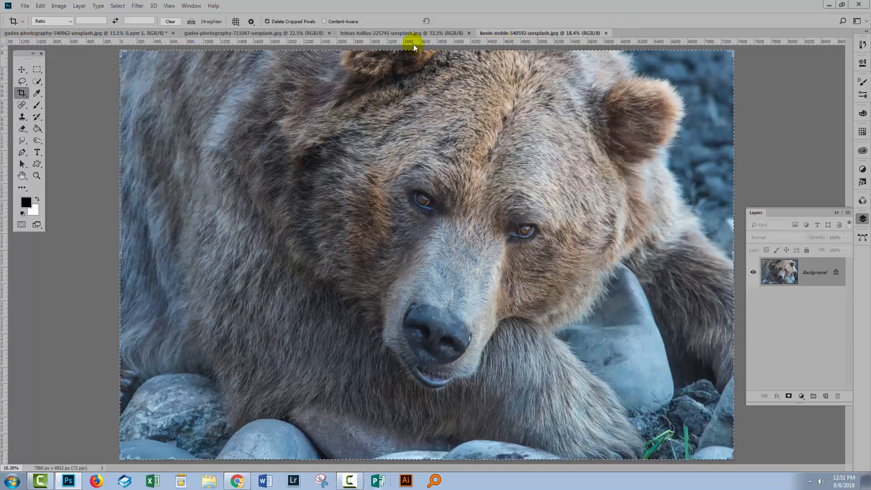
pyautogui.click(409, 33)
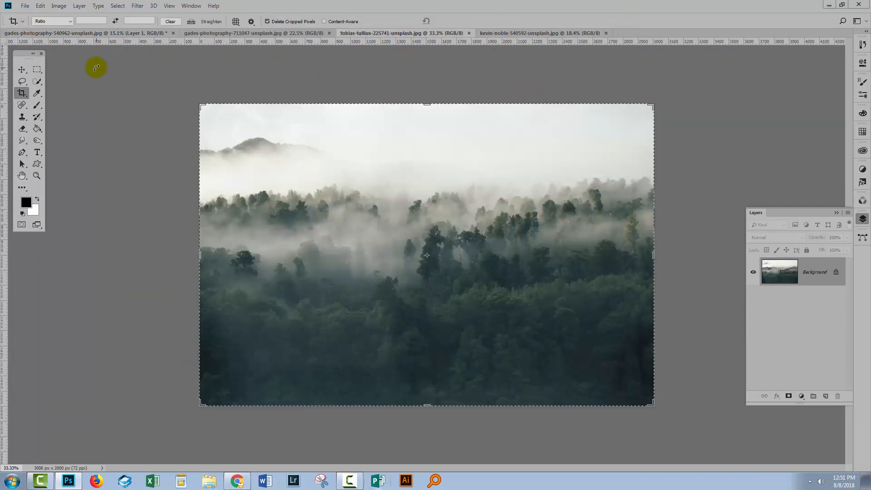
pyautogui.click(37, 69)
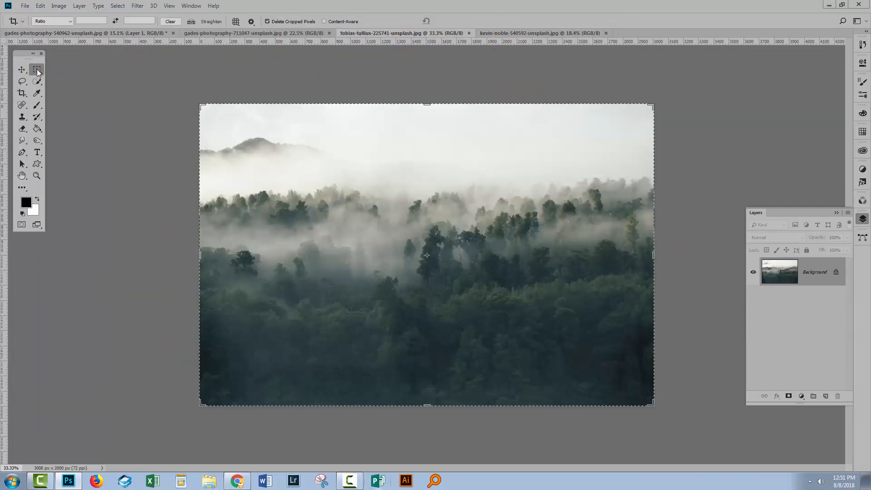
pyautogui.click(535, 32)
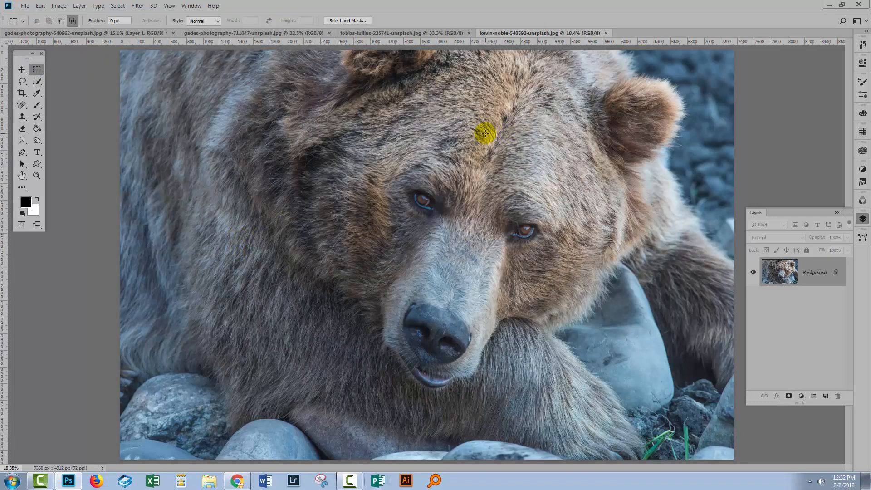
pyautogui.click(59, 6)
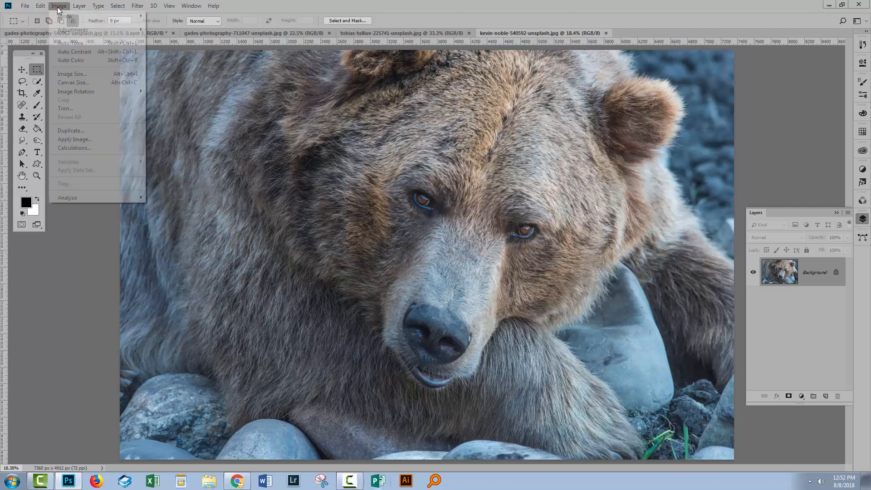
pyautogui.click(72, 74)
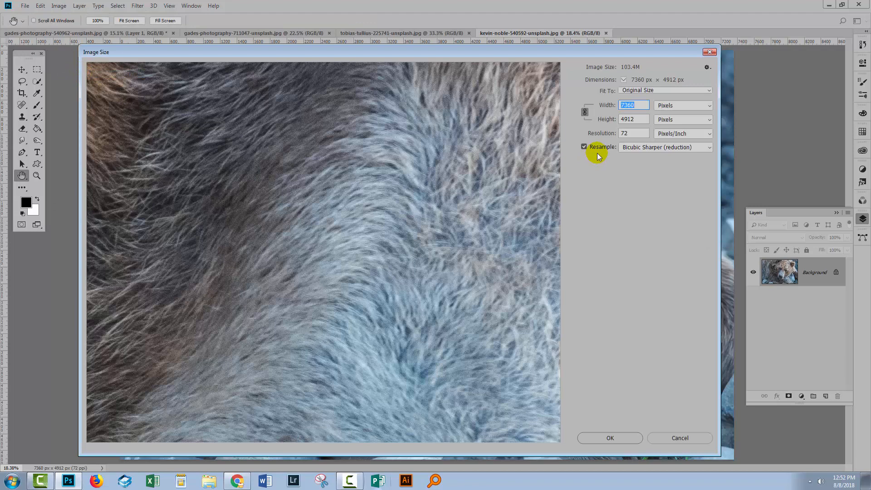
pyautogui.write('2950')
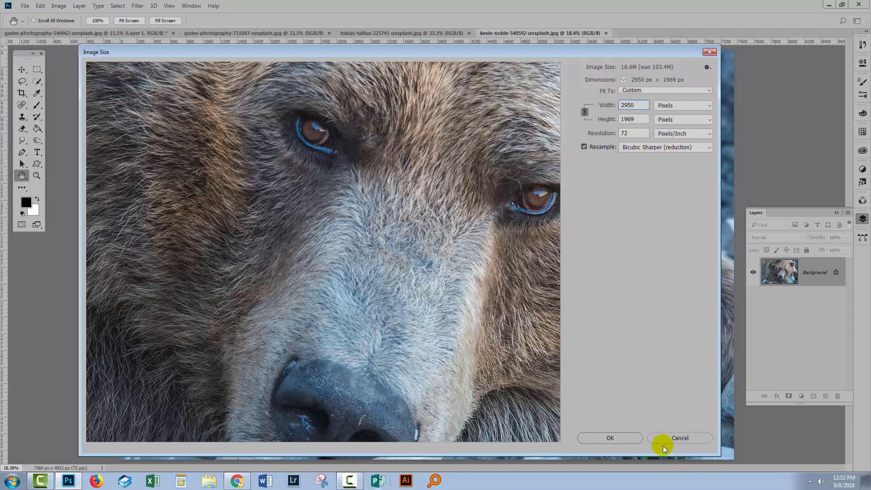
pyautogui.click(620, 439)
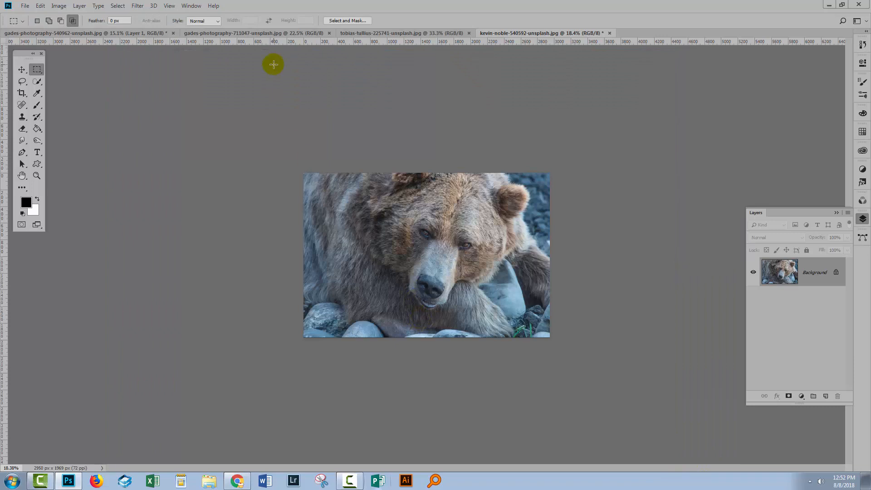
# - Copy the misty forest photo into the bear document as a layer covering the bear
pyautogui.click(356, 33)
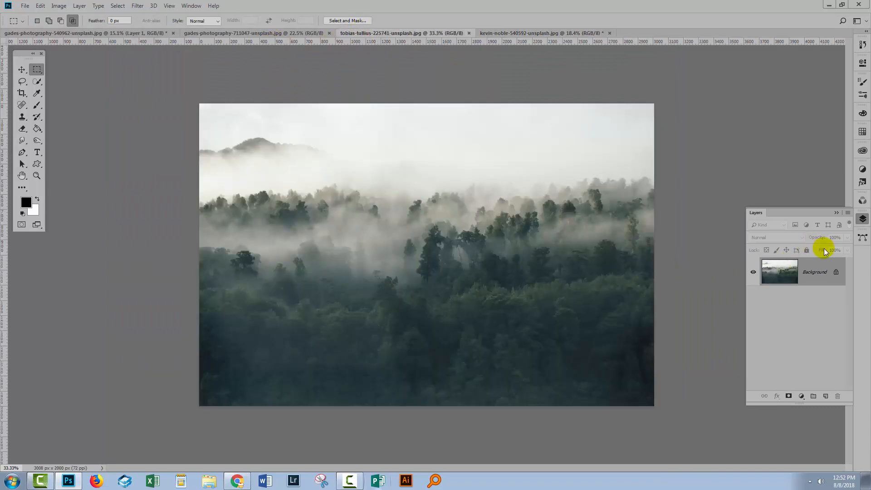
pyautogui.moveTo(821, 274); pyautogui.dragTo(459, 249)
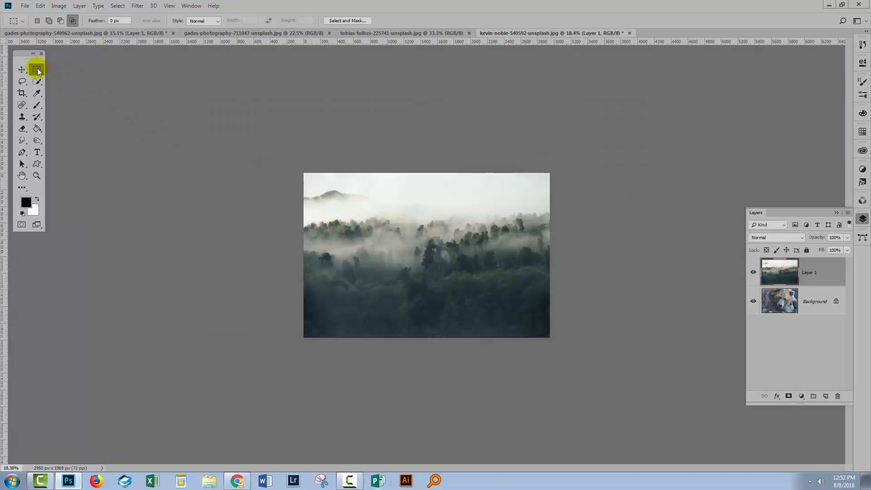
pyautogui.click(21, 69)
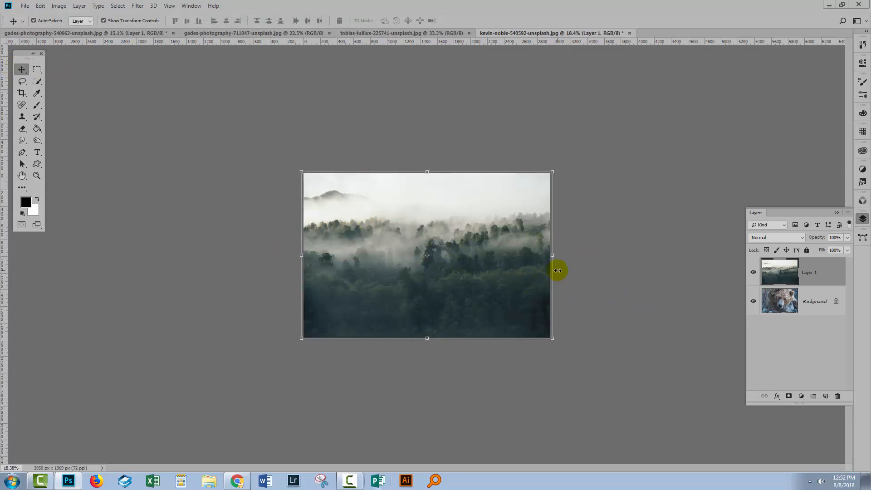
pyautogui.click(633, 273)
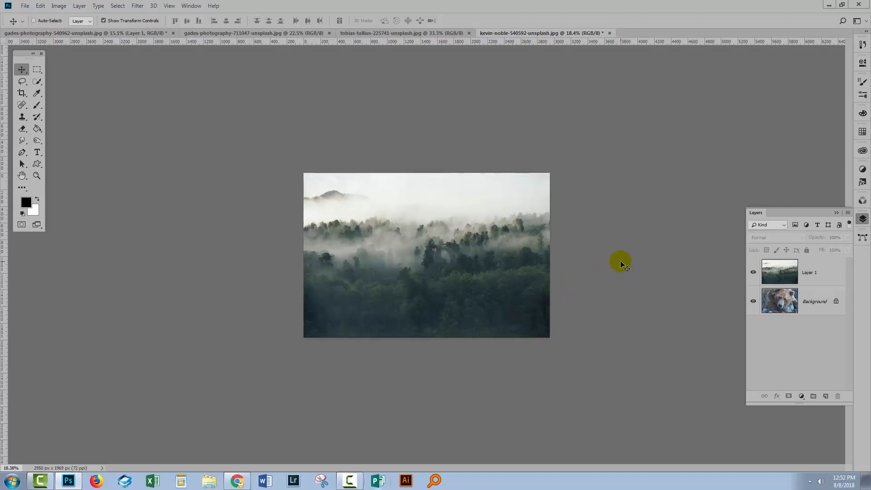
pyautogui.hotkey('ctrl', '0')
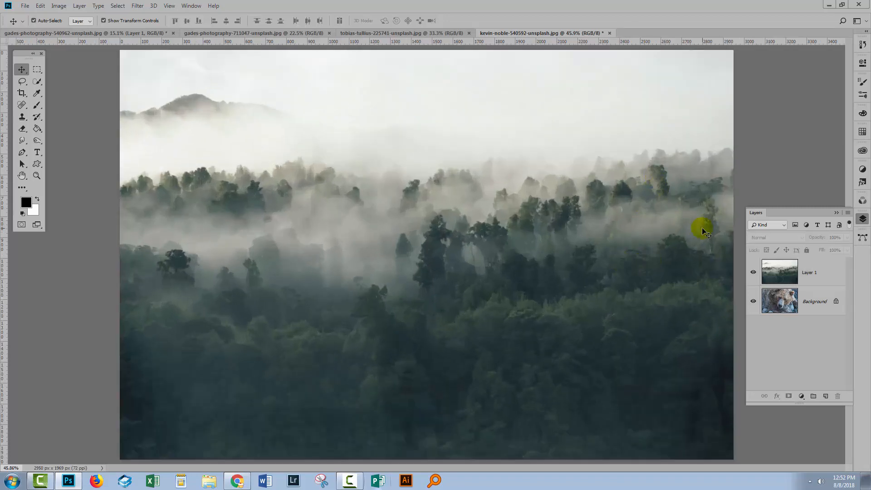
# - Unlock the bear's background layer and move it above the forest layer
pyautogui.click(806, 282)
pyautogui.click(834, 302)
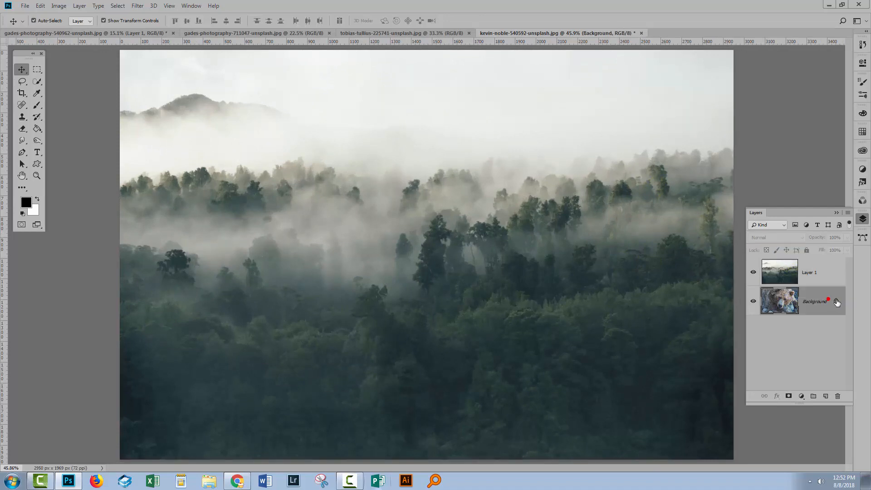
pyautogui.click(837, 302)
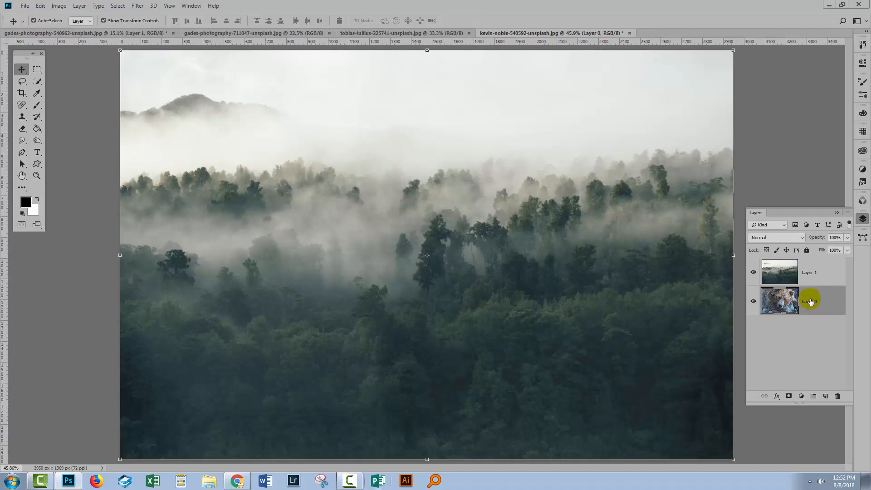
pyautogui.moveTo(811, 301); pyautogui.dragTo(816, 266)
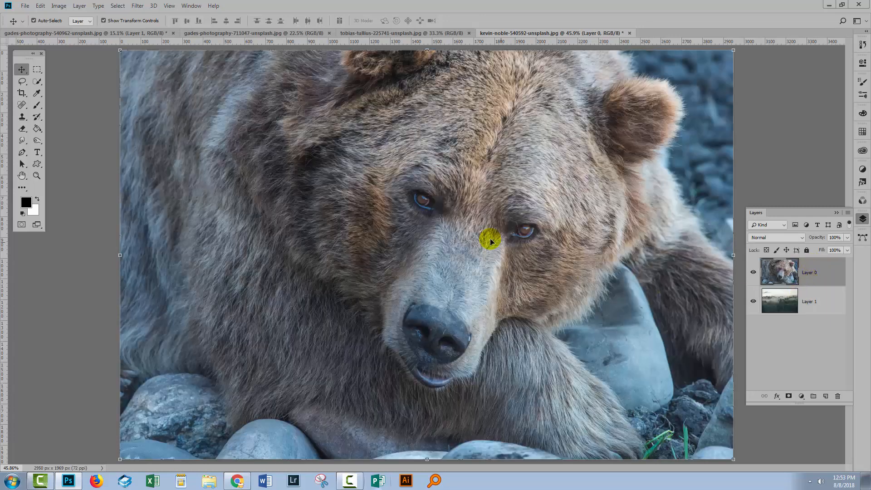
# - Add a layer mask to the bear layer and prepare a soft black brush at 76% opacity
pyautogui.click(788, 396)
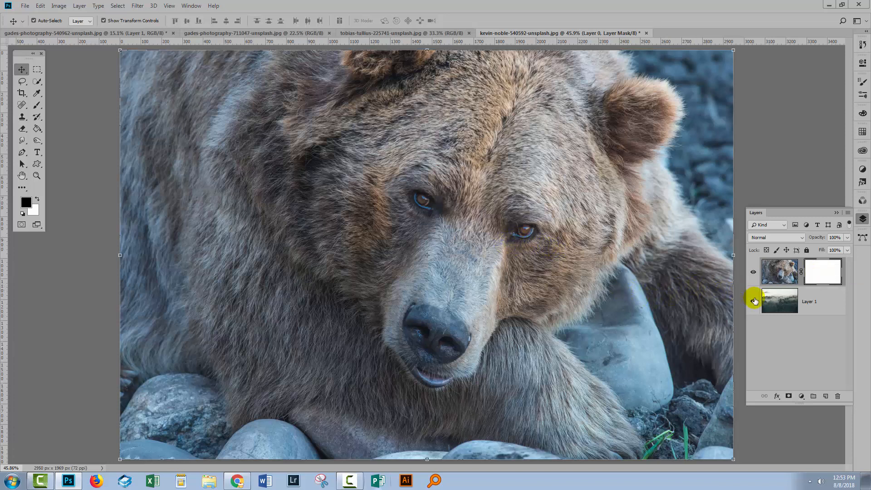
pyautogui.click(36, 105)
pyautogui.click(39, 21)
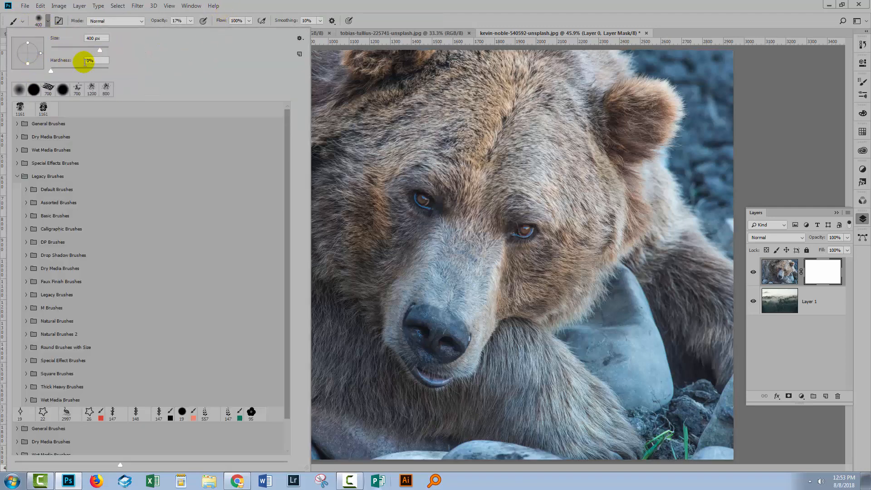
pyautogui.click(396, 20)
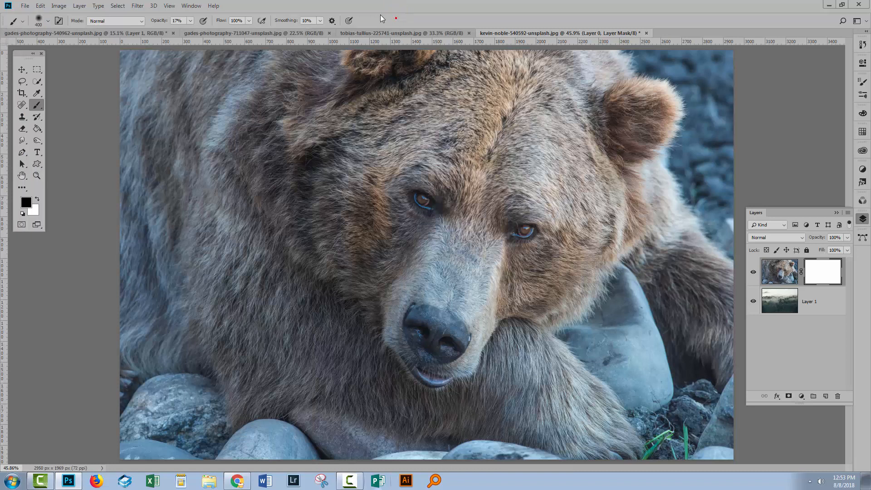
pyautogui.click(191, 21)
pyautogui.click(376, 17)
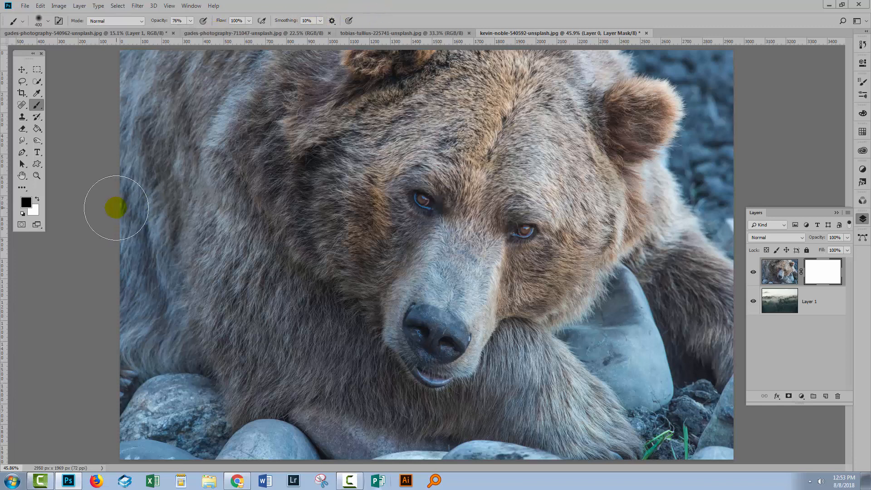
pyautogui.press('x')
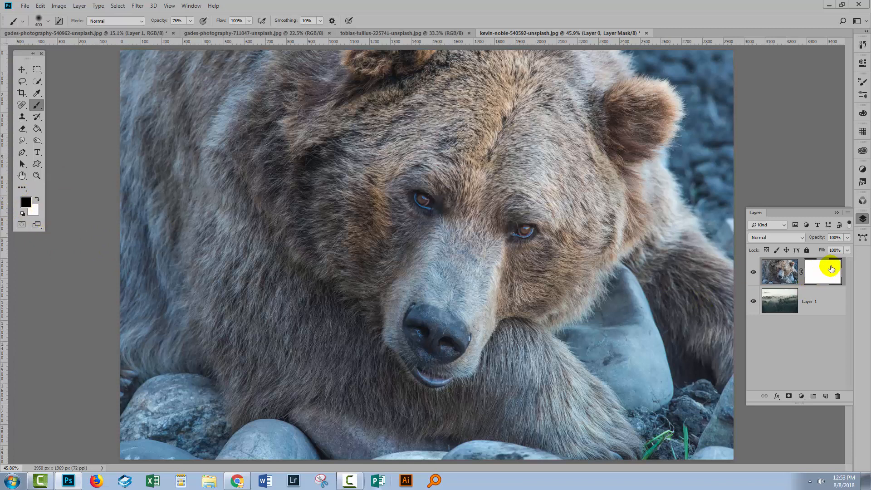
# - Paint black over the bear layer's mask with the 76% brush, blending the forest through the body, head, muzzle and eye
pyautogui.moveTo(165, 122)
pyautogui.mouseDown()
pyautogui.moveTo(231, 114)
pyautogui.moveTo(182, 104)
pyautogui.moveTo(120, 55)
pyautogui.moveTo(139, 159)
pyautogui.moveTo(191, 165)
pyautogui.moveTo(167, 205)
pyautogui.moveTo(207, 248)
pyautogui.moveTo(150, 251)
pyautogui.moveTo(99, 301)
pyautogui.moveTo(74, 355)
pyautogui.moveTo(185, 393)
pyautogui.moveTo(154, 410)
pyautogui.moveTo(157, 438)
pyautogui.moveTo(136, 442)
pyautogui.moveTo(127, 438)
pyautogui.moveTo(316, 442)
pyautogui.moveTo(333, 452)
pyautogui.moveTo(324, 388)
pyautogui.moveTo(300, 390)
pyautogui.moveTo(349, 288)
pyautogui.moveTo(294, 287)
pyautogui.moveTo(212, 229)
pyautogui.moveTo(304, 227)
pyautogui.moveTo(456, 198)
pyautogui.moveTo(492, 123)
pyautogui.moveTo(297, 63)
pyautogui.moveTo(274, 76)
pyautogui.moveTo(642, 84)
pyautogui.moveTo(728, 63)
pyautogui.moveTo(709, 449)
pyautogui.moveTo(665, 441)
pyautogui.moveTo(606, 462)
pyautogui.moveTo(615, 394)
pyautogui.moveTo(682, 344)
pyautogui.moveTo(547, 317)
pyautogui.moveTo(498, 340)
pyautogui.moveTo(589, 360)
pyautogui.moveTo(474, 280)
pyautogui.moveTo(457, 231)
pyautogui.moveTo(469, 185)
pyautogui.moveTo(530, 306)
pyautogui.moveTo(573, 216)
pyautogui.moveTo(540, 132)
pyautogui.moveTo(541, 166)
pyautogui.moveTo(533, 144)
pyautogui.moveTo(619, 207)
pyautogui.moveTo(619, 190)
pyautogui.moveTo(652, 208)
pyautogui.moveTo(667, 236)
pyautogui.moveTo(700, 164)
pyautogui.moveTo(603, 214)
pyautogui.moveTo(551, 68)
pyautogui.moveTo(579, 71)
pyautogui.moveTo(401, 65)
pyautogui.moveTo(368, 76)
pyautogui.moveTo(224, 76)
pyautogui.moveTo(137, 87)
pyautogui.moveTo(203, 104)
pyautogui.moveTo(129, 182)
pyautogui.mouseUp()
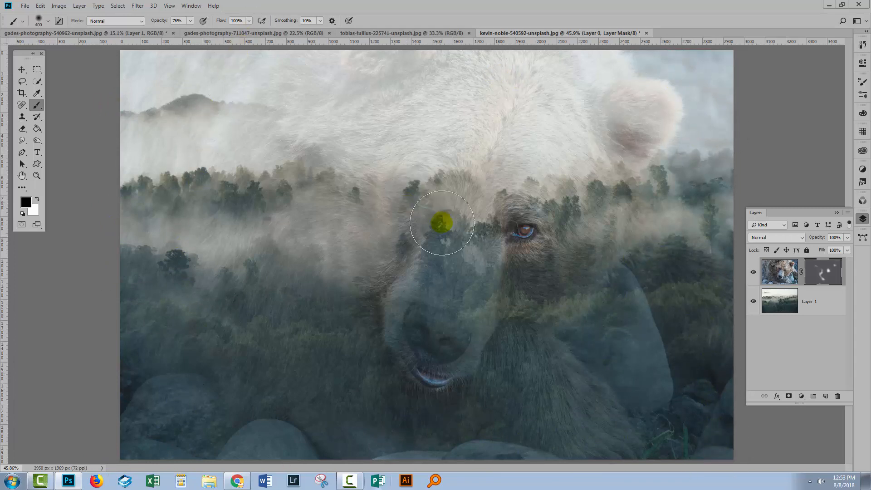
pyautogui.moveTo(410, 180)
pyautogui.mouseDown()
pyautogui.moveTo(521, 229)
pyautogui.moveTo(508, 218)
pyautogui.moveTo(446, 326)
pyautogui.moveTo(437, 382)
pyautogui.moveTo(491, 383)
pyautogui.mouseUp()
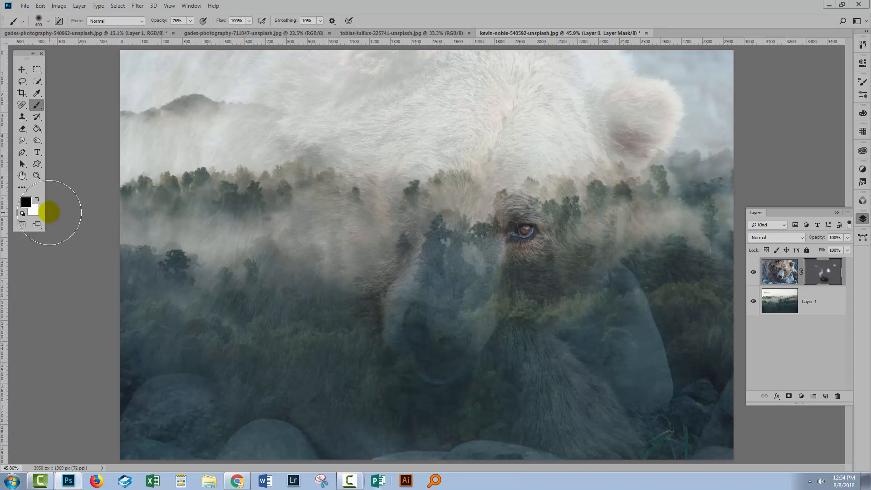
# - Switch to a smaller white brush at 51% opacity and paint the bear's dark-ringed eye left of the muzzle back in
pyautogui.click(38, 199)
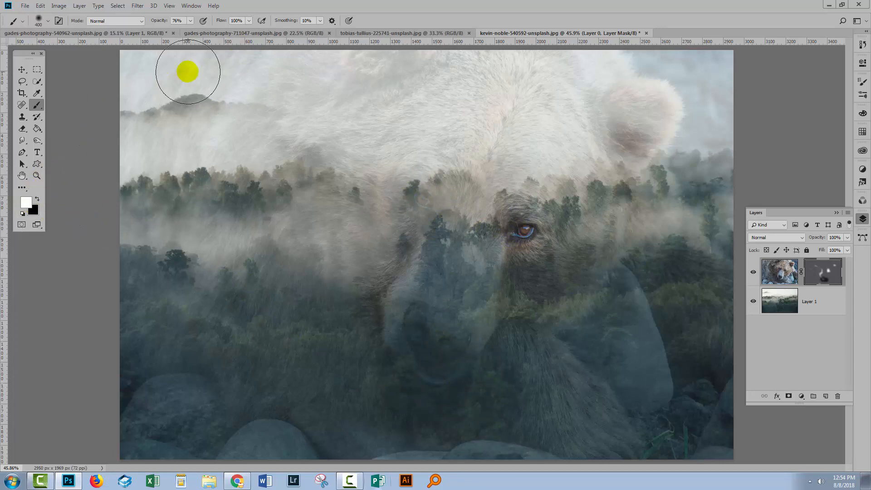
pyautogui.click(190, 22)
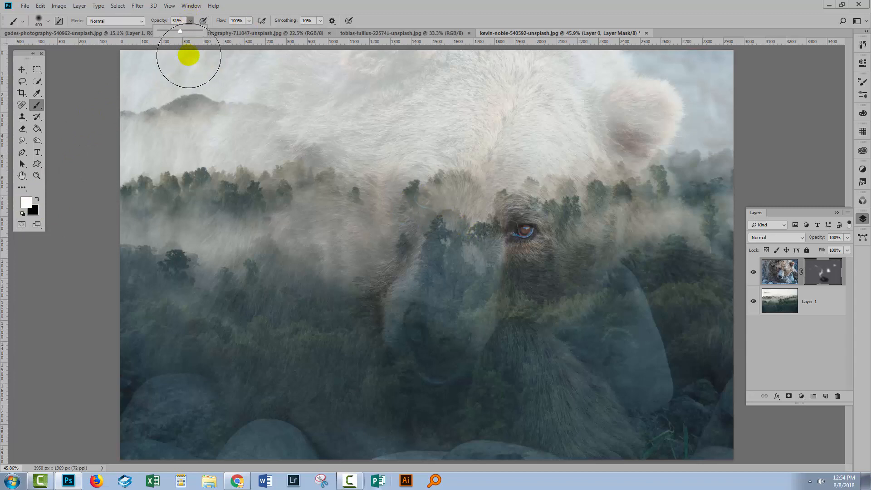
pyautogui.press('[')
pyautogui.press('[')
pyautogui.press('[')
pyautogui.press('[')
pyautogui.press('[')
pyautogui.press('[')
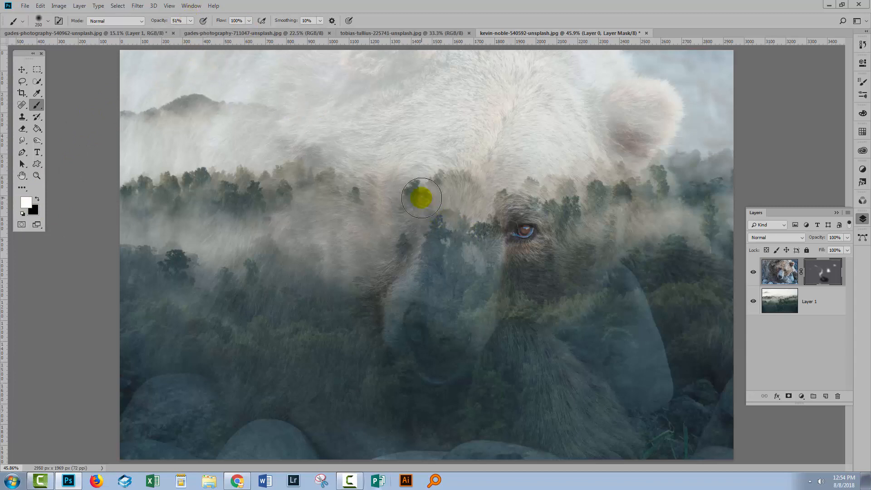
pyautogui.moveTo(419, 196); pyautogui.dragTo(428, 217)
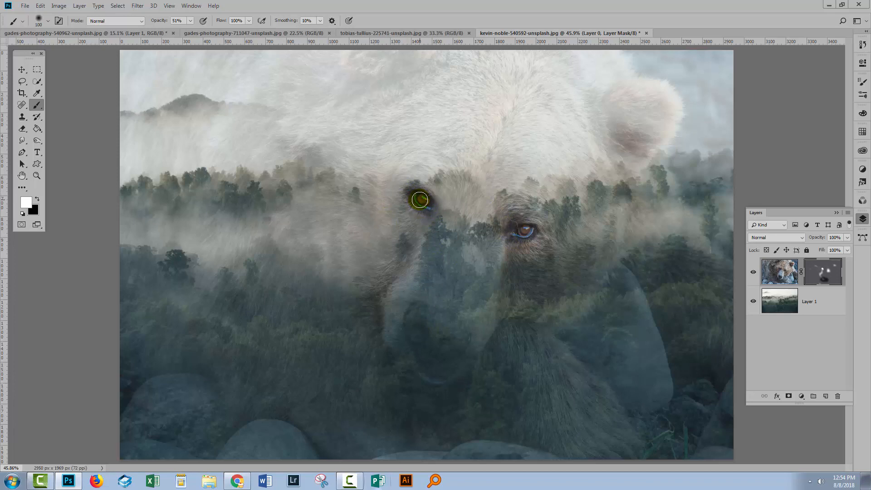
# - Enlarge the white brush to 500 and, at 14% opacity, softly restore the areas around both eyes and the nose
pyautogui.press(']')
pyautogui.press(']')
pyautogui.press(']')
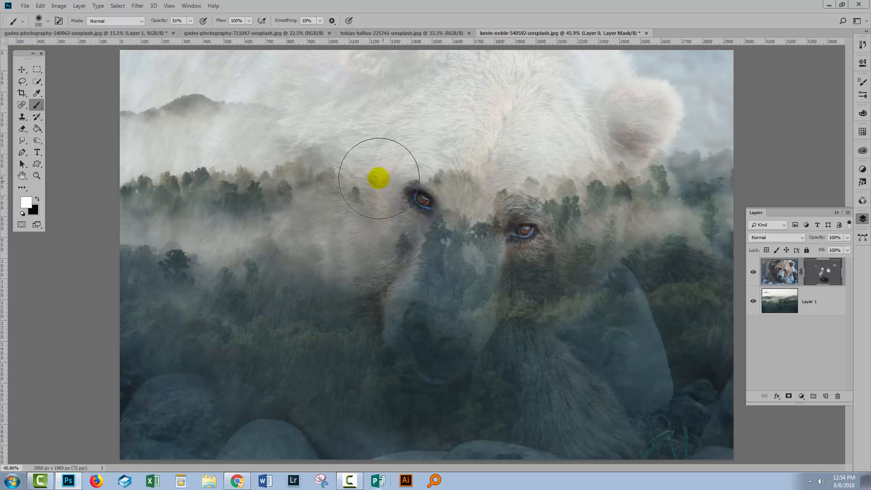
pyautogui.click(191, 21)
pyautogui.click(175, 31)
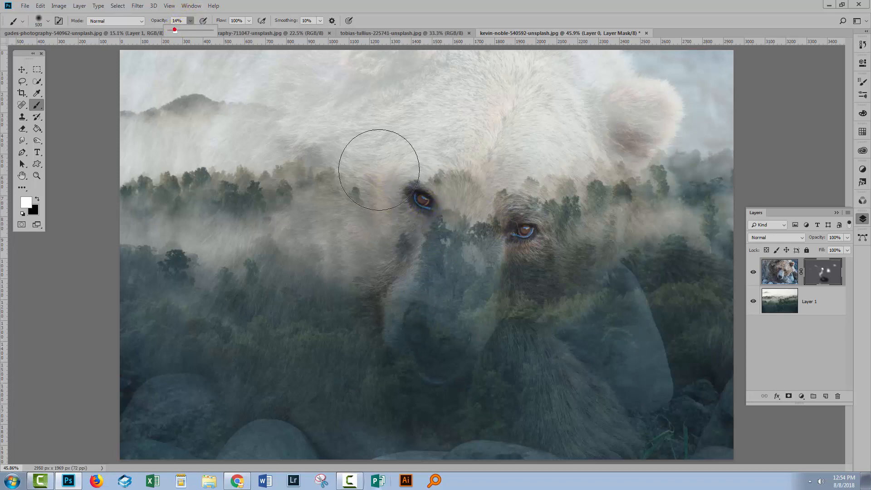
pyautogui.click(414, 195)
pyautogui.click(521, 223)
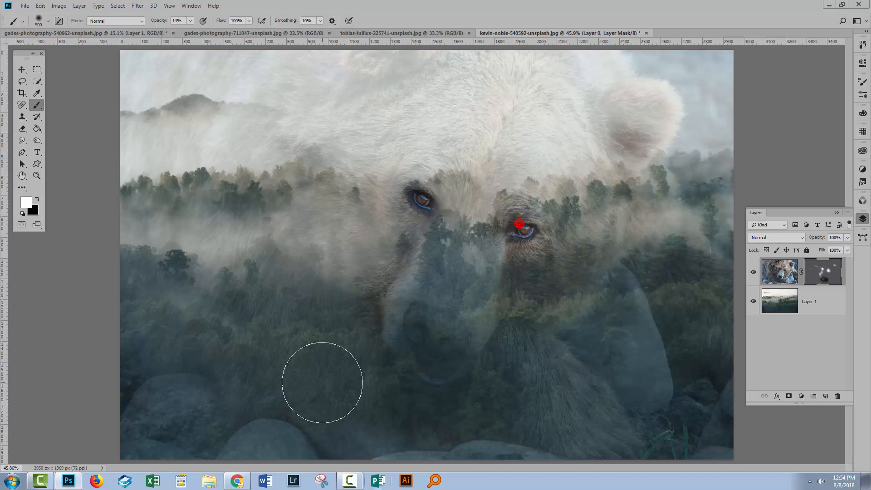
pyautogui.moveTo(379, 317)
pyautogui.mouseDown()
pyautogui.moveTo(426, 334)
pyautogui.moveTo(443, 385)
pyautogui.moveTo(416, 348)
pyautogui.moveTo(445, 317)
pyautogui.mouseUp()
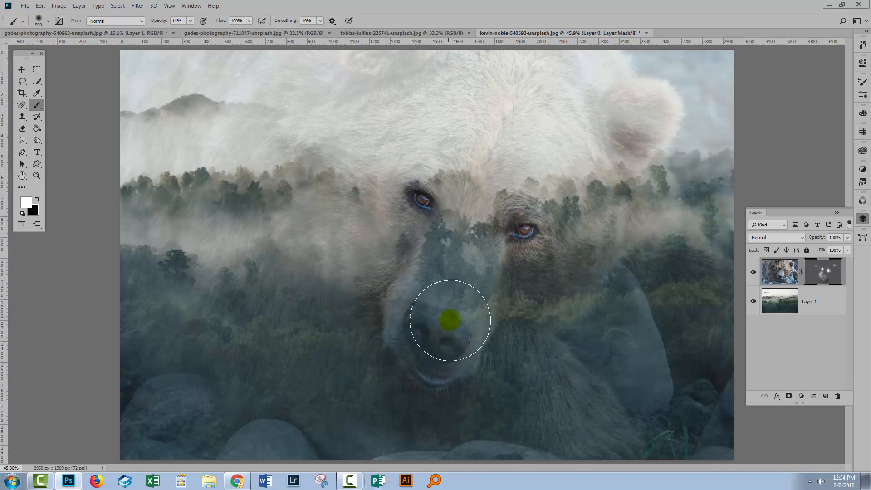
# - Disable and re-enable the bear's layer mask to compare the original photo with the blend
pyautogui.click(788, 275)
pyautogui.keyDown('shift'); pyautogui.click(822, 272); pyautogui.keyUp('shift')
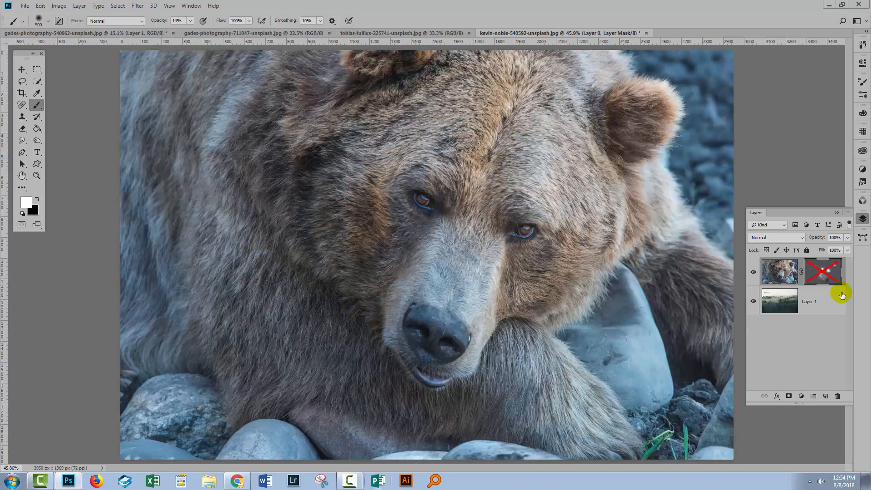
pyautogui.keyDown('shift'); pyautogui.click(819, 276); pyautogui.keyUp('shift')
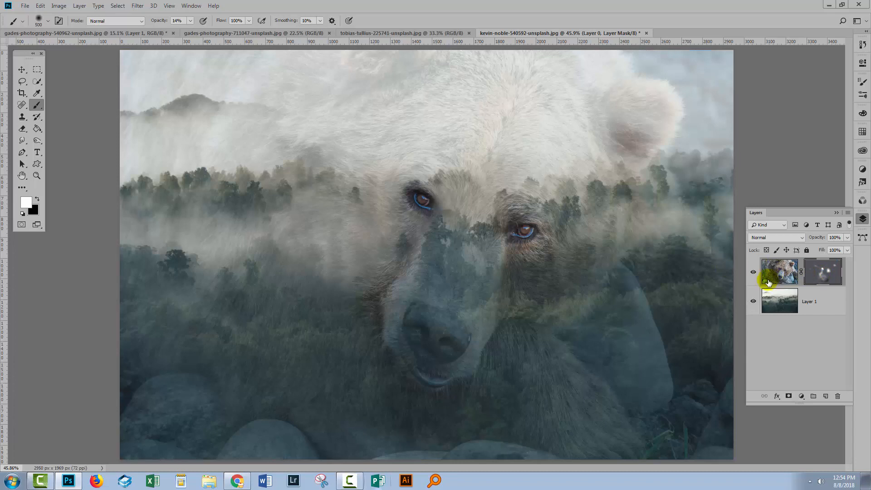
pyautogui.keyDown('shift'); pyautogui.click(825, 273); pyautogui.keyUp('shift')
pyautogui.keyDown('shift'); pyautogui.click(825, 273); pyautogui.keyUp('shift')
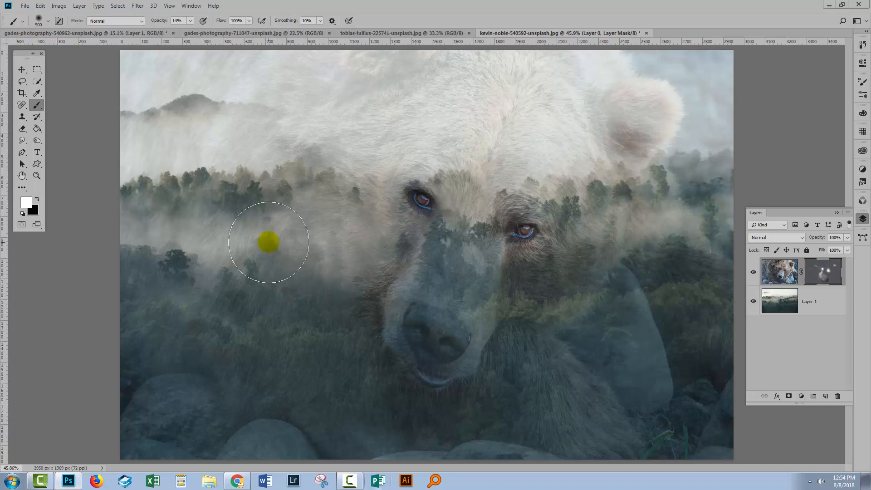
# - Bring back faint fur on the cheek and neck left of the eyes with a white 400 brush at 14% opacity
pyautogui.press('[')
pyautogui.moveTo(264, 228)
pyautogui.mouseDown()
pyautogui.moveTo(278, 254)
pyautogui.moveTo(324, 278)
pyautogui.moveTo(362, 279)
pyautogui.moveTo(280, 249)
pyautogui.moveTo(309, 252)
pyautogui.moveTo(254, 192)
pyautogui.moveTo(242, 196)
pyautogui.moveTo(316, 259)
pyautogui.moveTo(319, 275)
pyautogui.moveTo(358, 281)
pyautogui.moveTo(264, 215)
pyautogui.moveTo(334, 264)
pyautogui.moveTo(275, 229)
pyautogui.moveTo(283, 234)
pyautogui.moveTo(270, 235)
pyautogui.moveTo(323, 278)
pyautogui.moveTo(303, 252)
pyautogui.moveTo(334, 266)
pyautogui.moveTo(343, 290)
pyautogui.moveTo(215, 197)
pyautogui.moveTo(316, 255)
pyautogui.moveTo(348, 285)
pyautogui.moveTo(139, 157)
pyautogui.moveTo(136, 136)
pyautogui.moveTo(238, 6)
pyautogui.mouseUp()
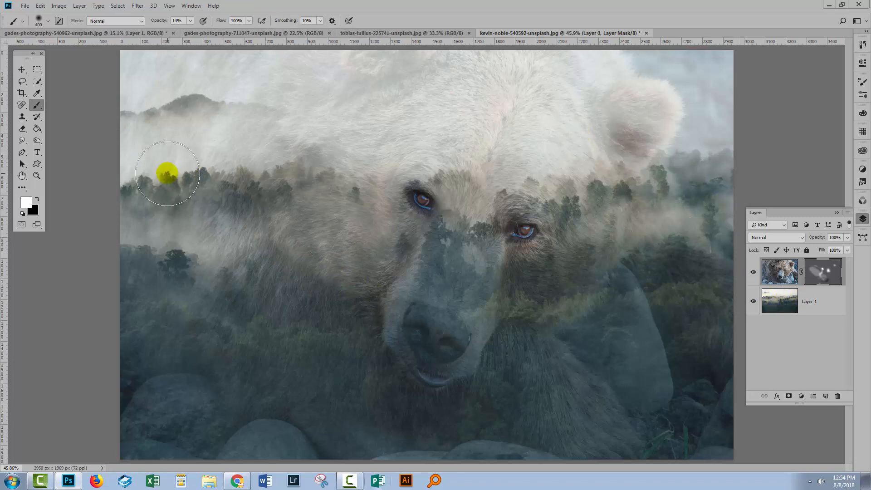
# - Set the foreground color to #141414 and lightly paint the mask beside the ear with an 800 brush at 14% opacity
pyautogui.click(37, 199)
pyautogui.click(27, 202)
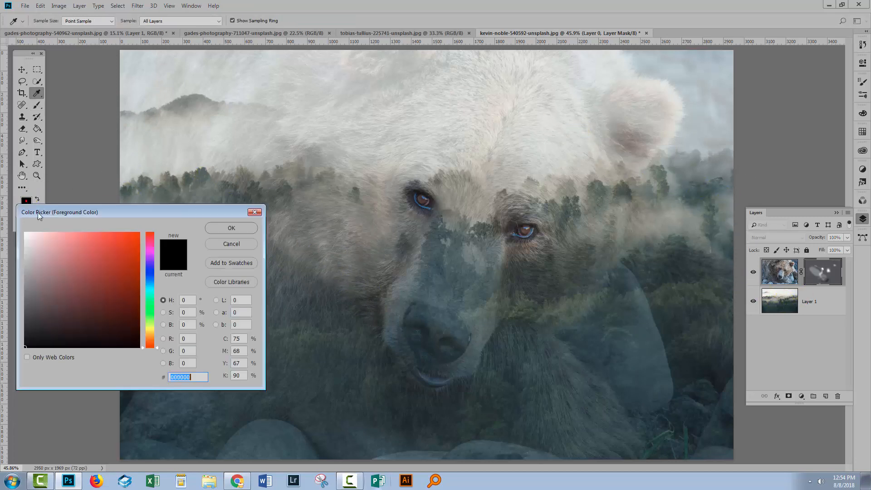
pyautogui.click(24, 337)
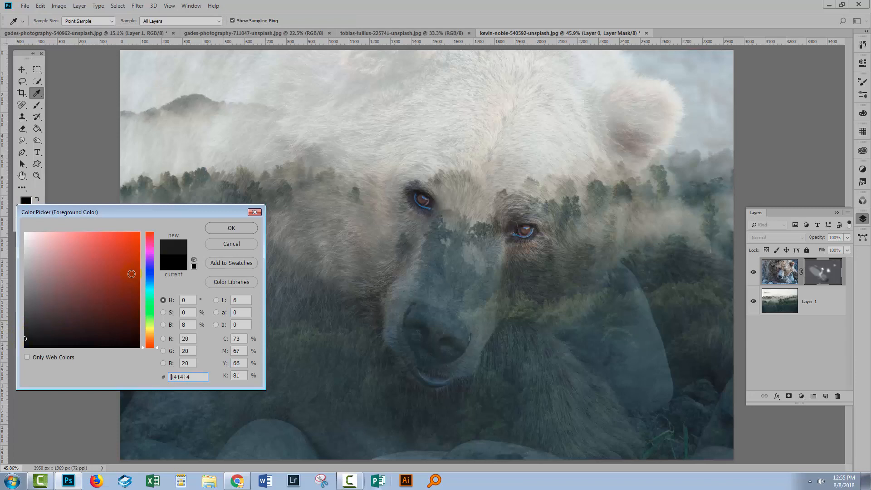
pyautogui.click(231, 228)
pyautogui.press('b')
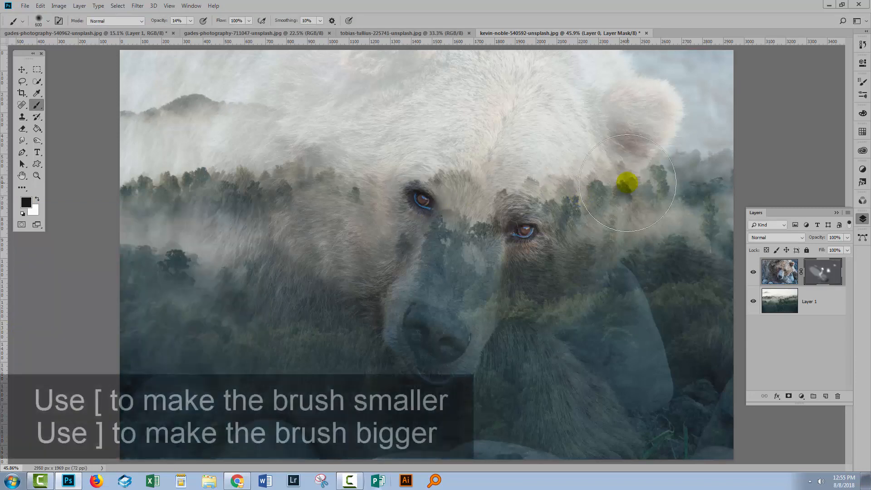
pyautogui.press(']')
pyautogui.press(']')
pyautogui.press(']')
pyautogui.press(']')
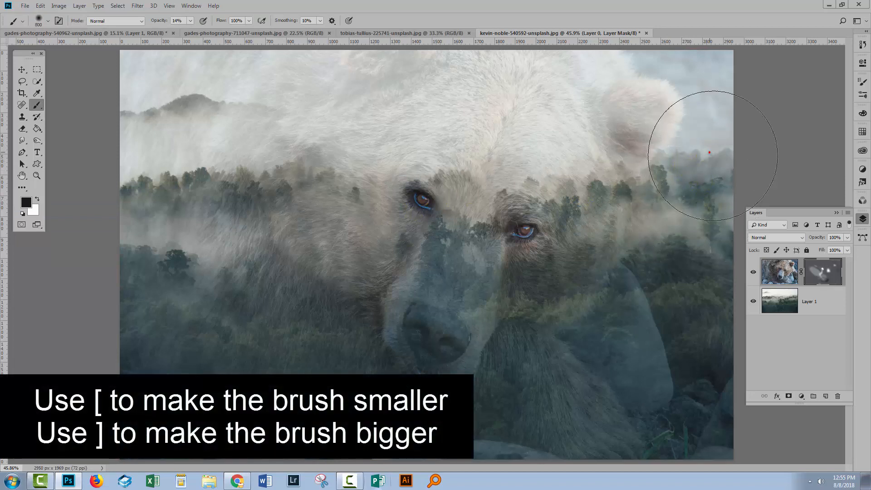
pyautogui.click(710, 115)
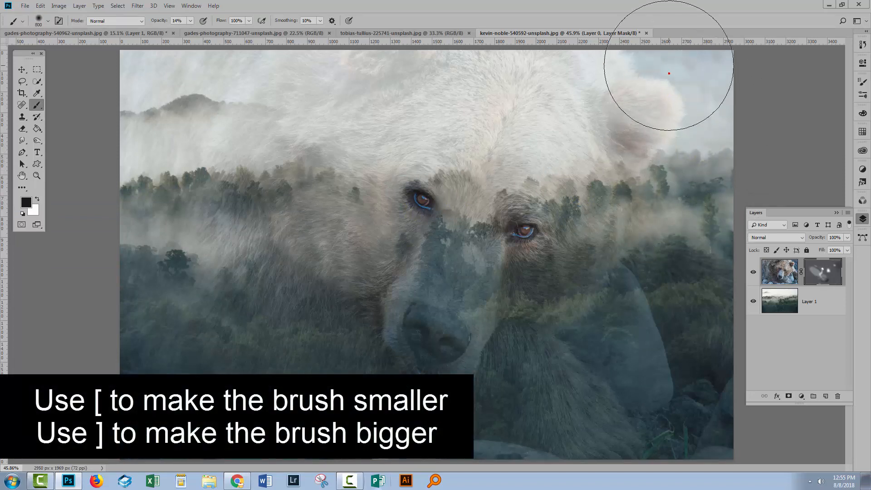
# - Raise the brush opacity to 48% and paint down the photo's right edge to fade the ear and rocky background
pyautogui.click(190, 22)
pyautogui.moveTo(189, 31); pyautogui.dragTo(205, 32)
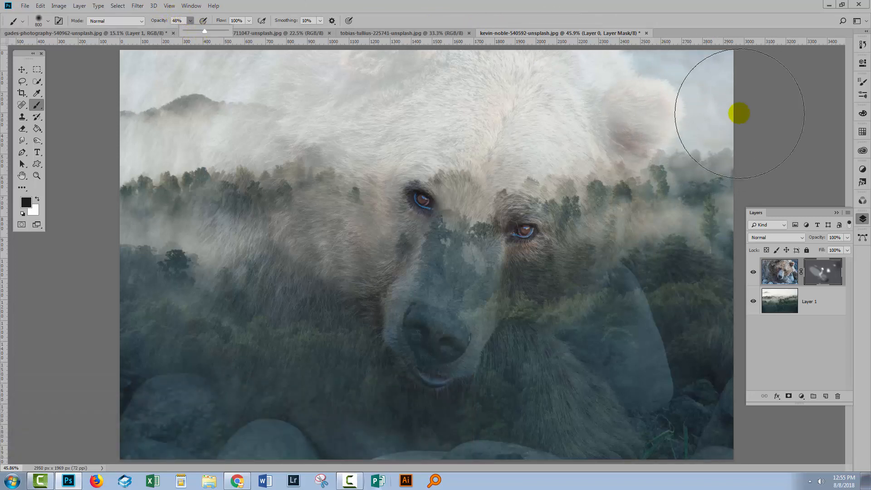
pyautogui.moveTo(712, 103)
pyautogui.mouseDown()
pyautogui.moveTo(667, 70)
pyautogui.moveTo(697, 102)
pyautogui.moveTo(717, 153)
pyautogui.moveTo(713, 192)
pyautogui.mouseUp()
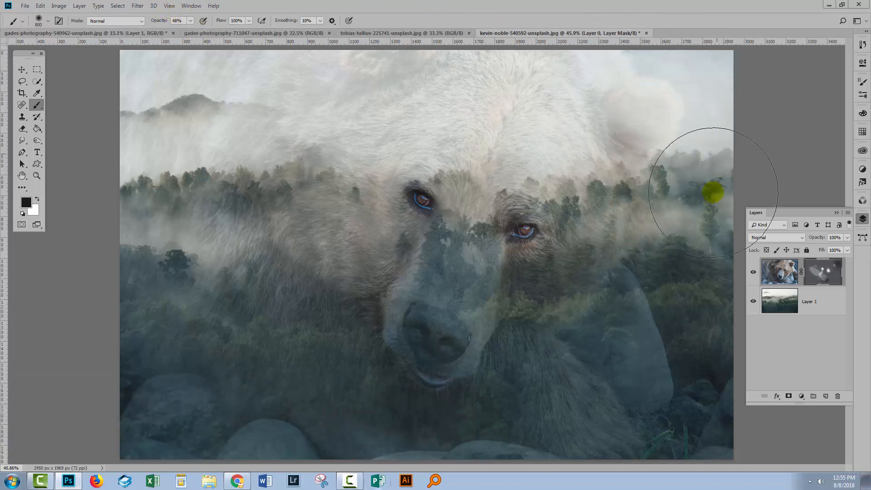
pyautogui.moveTo(694, 236)
pyautogui.mouseDown()
pyautogui.moveTo(690, 370)
pyautogui.moveTo(716, 412)
pyautogui.moveTo(718, 403)
pyautogui.mouseUp()
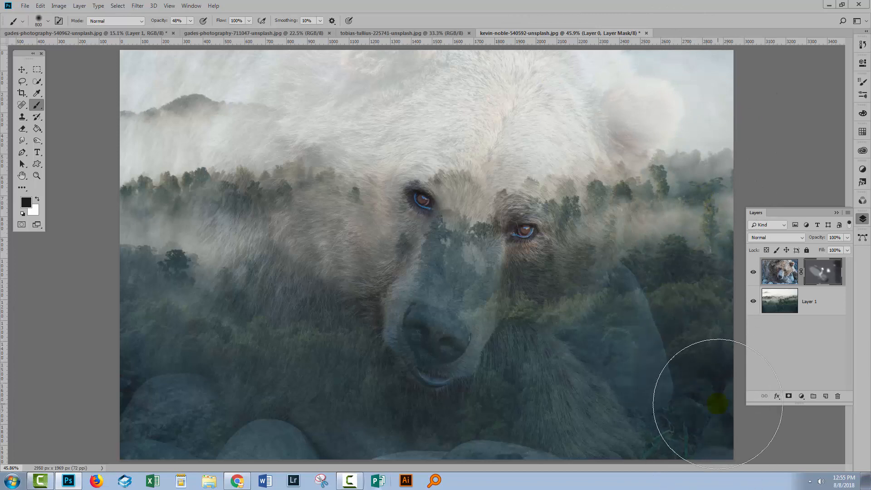
pyautogui.press('[')
pyautogui.moveTo(711, 401)
pyautogui.mouseDown()
pyautogui.moveTo(691, 437)
pyautogui.moveTo(701, 431)
pyautogui.moveTo(640, 318)
pyautogui.moveTo(664, 368)
pyautogui.moveTo(637, 340)
pyautogui.moveTo(679, 336)
pyautogui.mouseUp()
# - Reduce the brush size to 300 and fade the large rock beside the bear's paw into the forest
pyautogui.press('[')
pyautogui.press('[')
pyautogui.press('[')
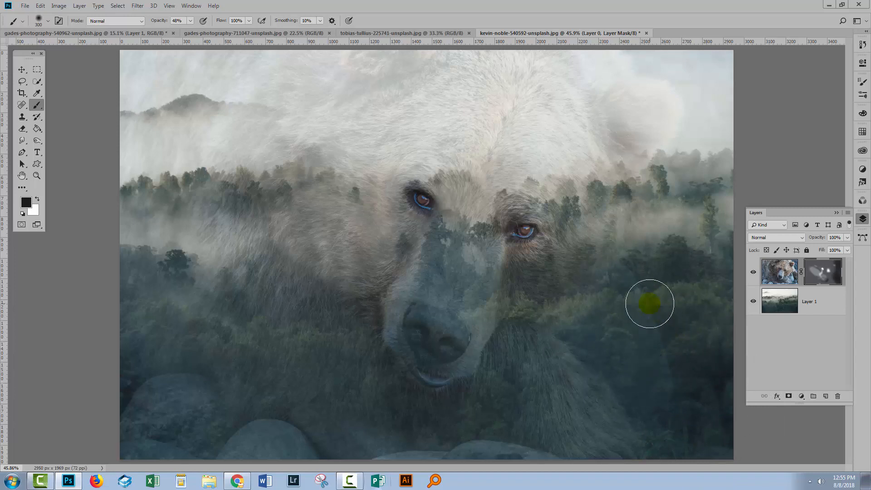
pyautogui.moveTo(650, 300)
pyautogui.mouseDown()
pyautogui.moveTo(685, 366)
pyautogui.moveTo(656, 335)
pyautogui.mouseUp()
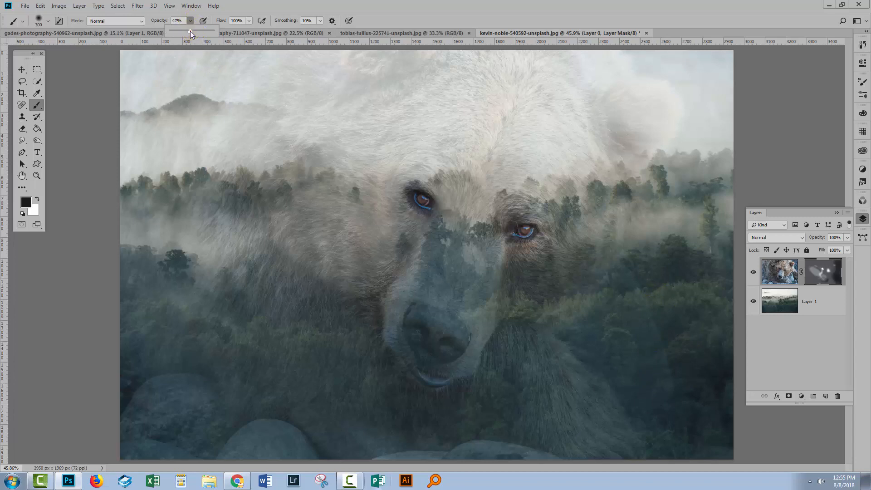
# - Raise the brush opacity to 80% and paint away more of the large rock and the stones along the lower edge
pyautogui.moveTo(189, 31); pyautogui.dragTo(206, 32)
pyautogui.click(637, 279)
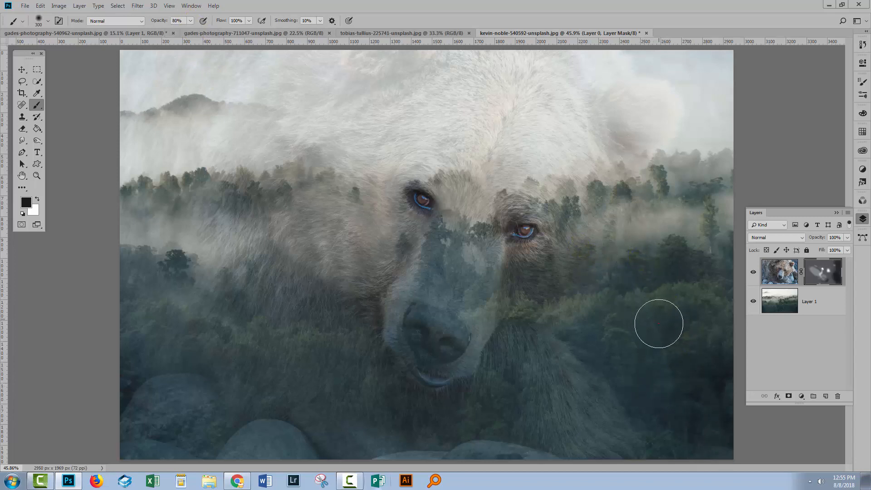
pyautogui.moveTo(467, 448); pyautogui.dragTo(506, 458)
pyautogui.moveTo(281, 392); pyautogui.dragTo(281, 392)
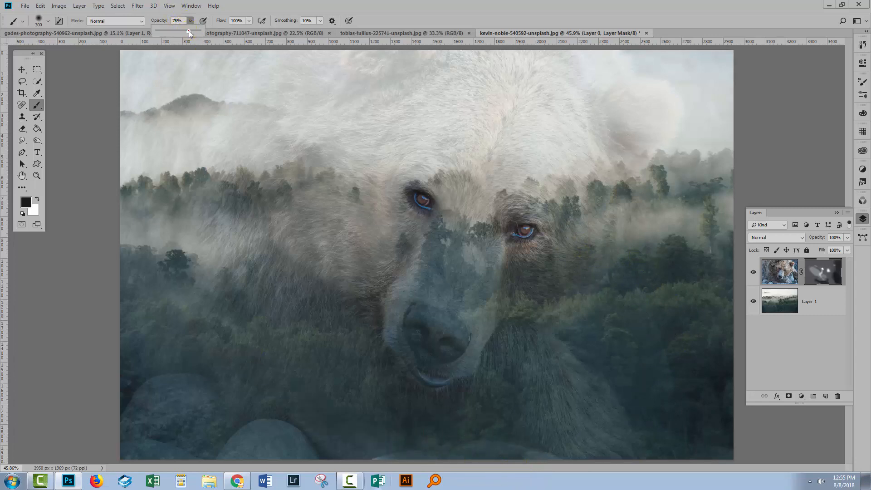
# - Set the brush opacity to 100% and paint out the remaining rocks along the bottom and beside the paw
pyautogui.moveTo(189, 31); pyautogui.dragTo(202, 32)
pyautogui.moveTo(133, 393)
pyautogui.mouseDown()
pyautogui.moveTo(158, 382)
pyautogui.moveTo(151, 420)
pyautogui.moveTo(200, 389)
pyautogui.moveTo(225, 457)
pyautogui.moveTo(308, 470)
pyautogui.moveTo(306, 449)
pyautogui.moveTo(427, 459)
pyautogui.moveTo(502, 459)
pyautogui.moveTo(503, 451)
pyautogui.mouseUp()
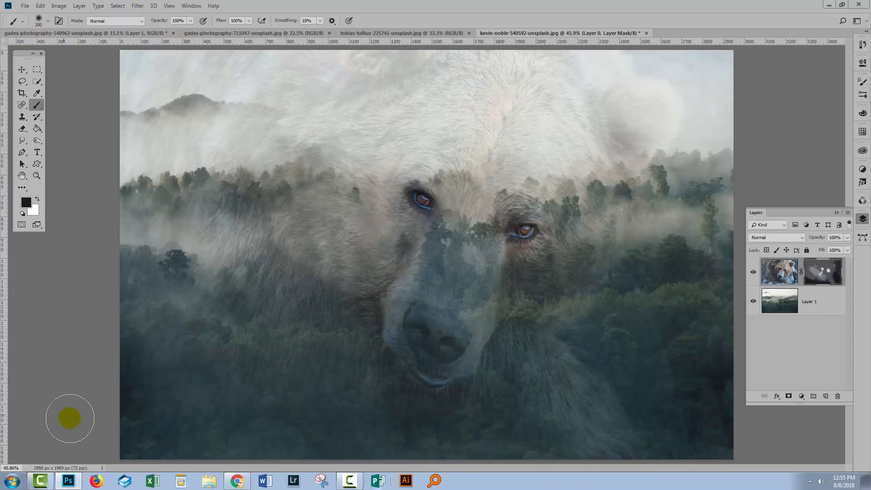
pyautogui.moveTo(563, 447)
pyautogui.mouseDown()
pyautogui.moveTo(663, 446)
pyautogui.moveTo(678, 471)
pyautogui.mouseUp()
pyautogui.moveTo(655, 325)
pyautogui.mouseDown()
pyautogui.moveTo(648, 316)
pyautogui.moveTo(666, 351)
pyautogui.mouseUp()
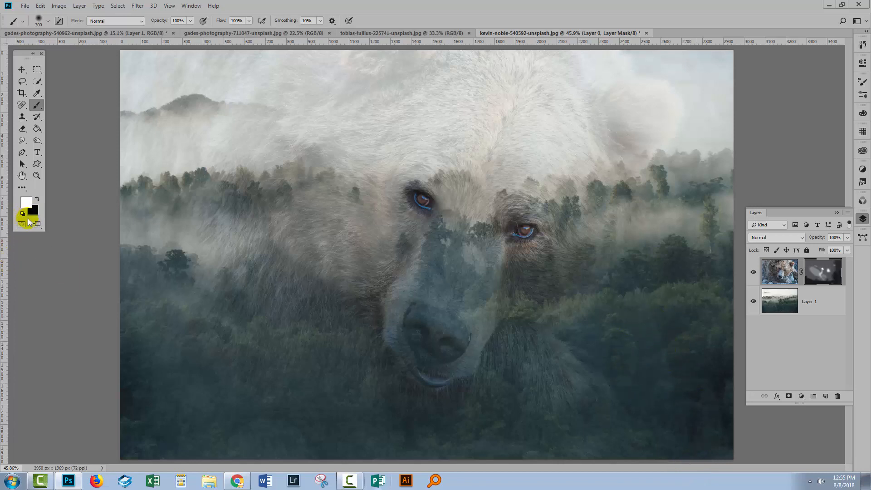
# - Change the brush color to pure black and paint out leftover traces around the big rock, lower edge and paw
pyautogui.click(38, 198)
pyautogui.click(646, 311)
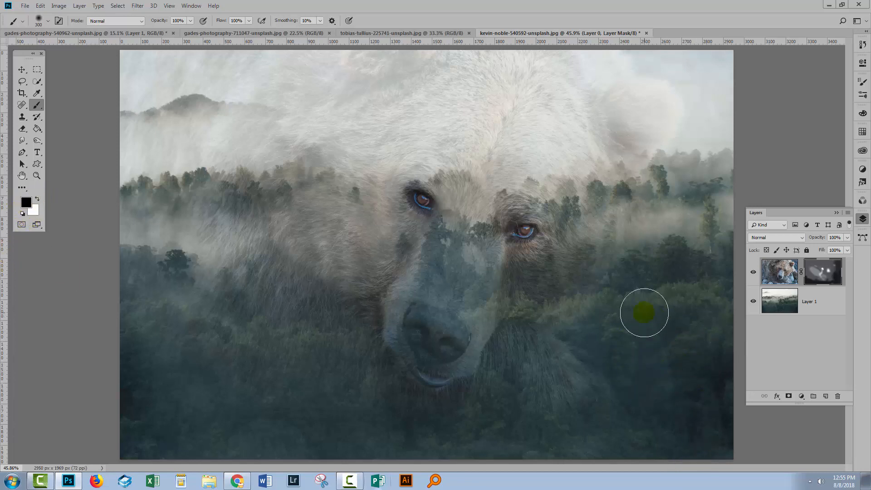
pyautogui.moveTo(695, 421)
pyautogui.mouseDown()
pyautogui.moveTo(714, 295)
pyautogui.moveTo(598, 278)
pyautogui.moveTo(668, 396)
pyautogui.mouseUp()
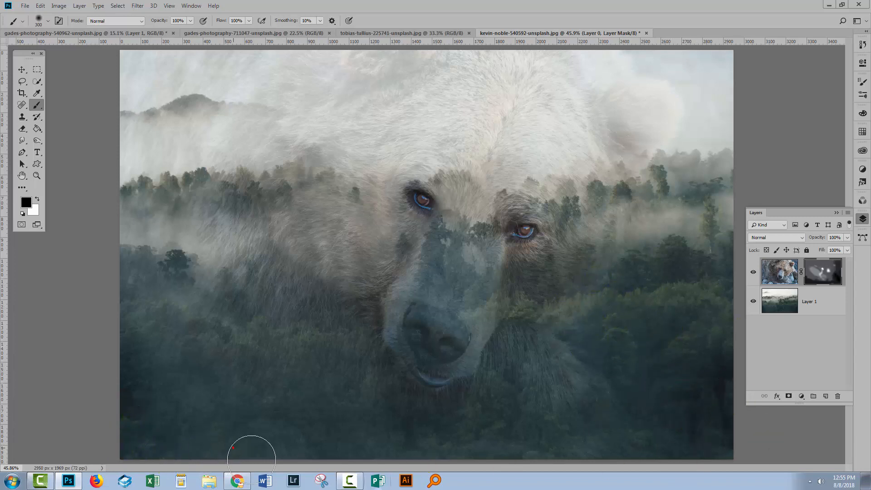
pyautogui.moveTo(180, 459); pyautogui.dragTo(130, 428)
pyautogui.moveTo(603, 403)
pyautogui.mouseDown()
pyautogui.moveTo(556, 393)
pyautogui.moveTo(496, 315)
pyautogui.mouseUp()
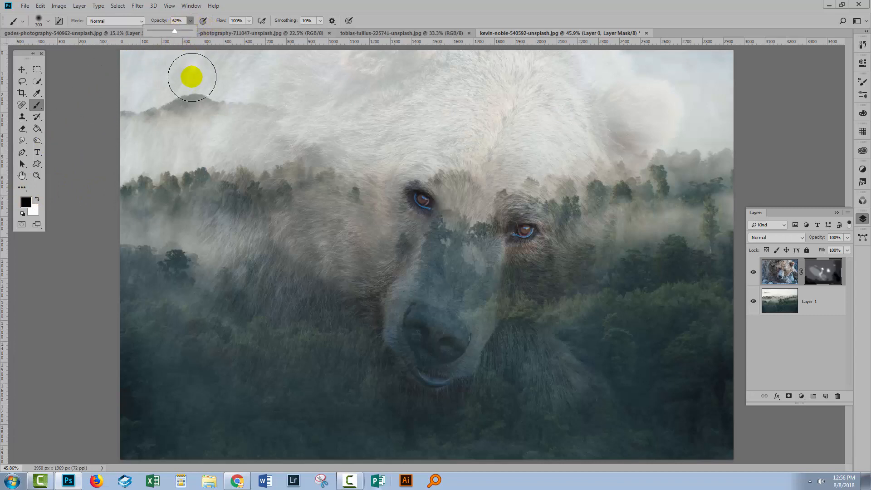
# - Hide the top of the bear's head and its ear in the sky with a black 500 brush at 62% opacity
pyautogui.press(']')
pyautogui.press(']')
pyautogui.moveTo(151, 106)
pyautogui.mouseDown()
pyautogui.moveTo(189, 103)
pyautogui.moveTo(164, 92)
pyautogui.moveTo(161, 99)
pyautogui.moveTo(167, 79)
pyautogui.moveTo(316, 100)
pyautogui.moveTo(285, 93)
pyautogui.moveTo(298, 85)
pyautogui.moveTo(289, 113)
pyautogui.moveTo(195, 150)
pyautogui.moveTo(92, 158)
pyautogui.moveTo(103, 208)
pyautogui.moveTo(135, 224)
pyautogui.moveTo(134, 191)
pyautogui.moveTo(227, 177)
pyautogui.moveTo(276, 181)
pyautogui.moveTo(392, 148)
pyautogui.moveTo(468, 103)
pyautogui.moveTo(551, 115)
pyautogui.moveTo(579, 96)
pyautogui.moveTo(490, 72)
pyautogui.moveTo(399, 115)
pyautogui.moveTo(537, 151)
pyautogui.moveTo(614, 196)
pyautogui.moveTo(720, 181)
pyautogui.moveTo(720, 128)
pyautogui.moveTo(692, 123)
pyautogui.moveTo(636, 172)
pyautogui.mouseUp()
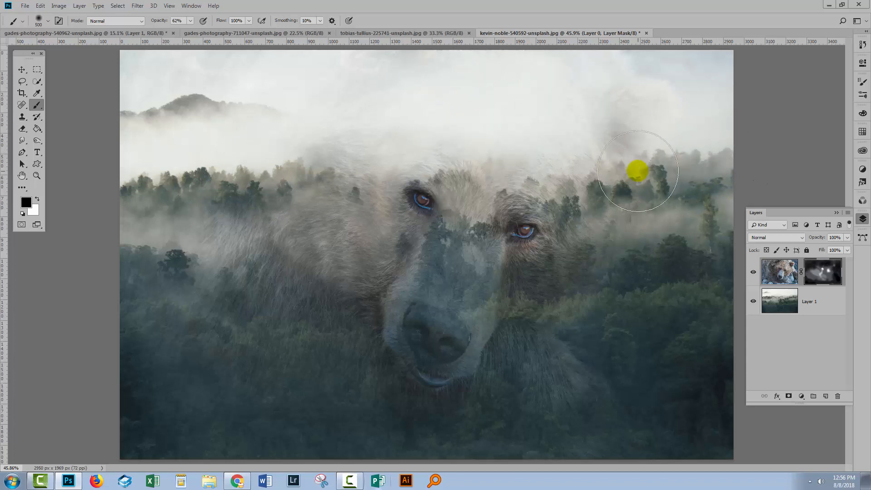
# - Lower the brush opacity to 28% and soften the remaining head and ear traces across the misty sky
pyautogui.click(176, 31)
pyautogui.moveTo(613, 105)
pyautogui.mouseDown()
pyautogui.moveTo(633, 128)
pyautogui.moveTo(352, 77)
pyautogui.moveTo(237, 121)
pyautogui.mouseUp()
pyautogui.moveTo(185, 64); pyautogui.dragTo(151, 75)
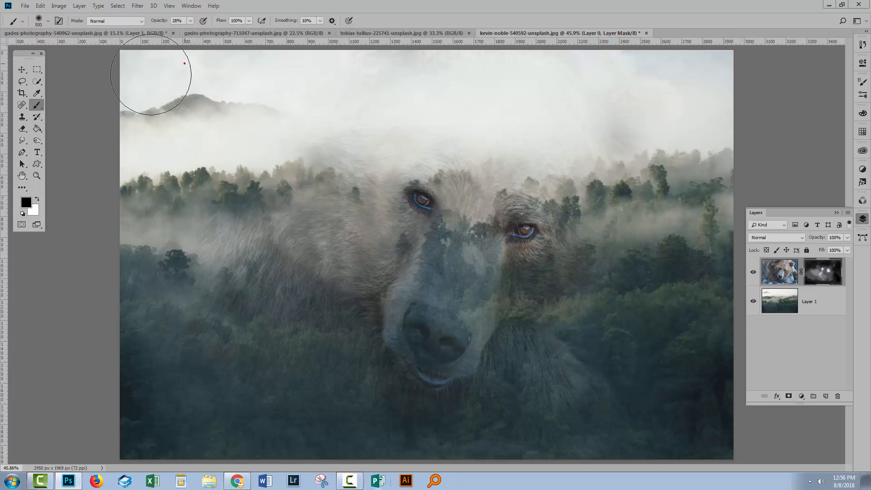
# - Try to reveal the bear's ear in the upper sky with a white brush at 22% opacity
pyautogui.click(37, 200)
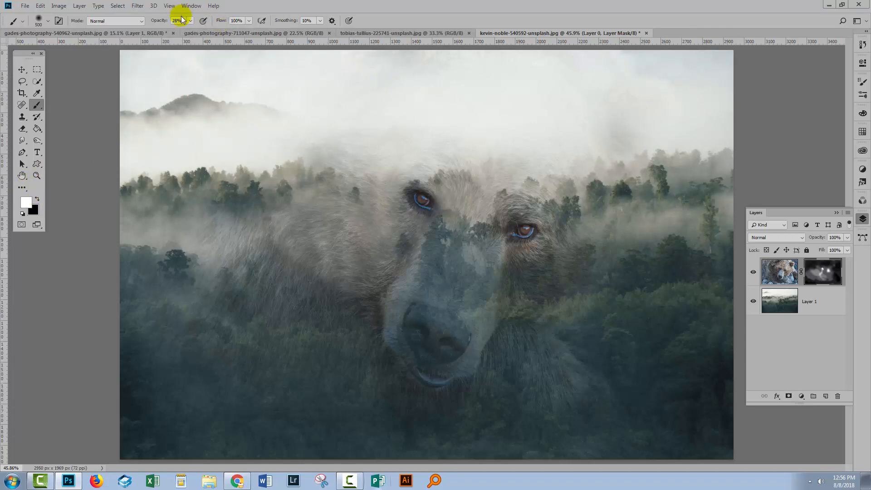
pyautogui.moveTo(185, 31); pyautogui.dragTo(188, 31)
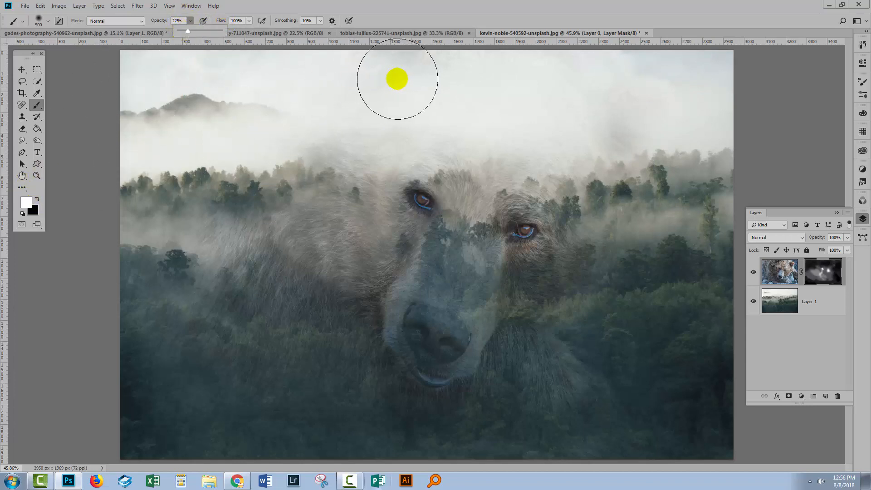
pyautogui.click(394, 77)
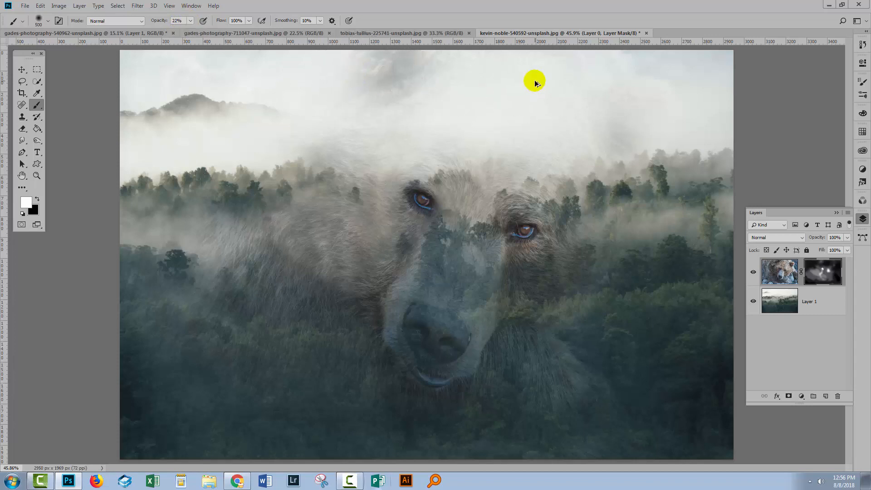
pyautogui.hotkey('ctrl', 'z')
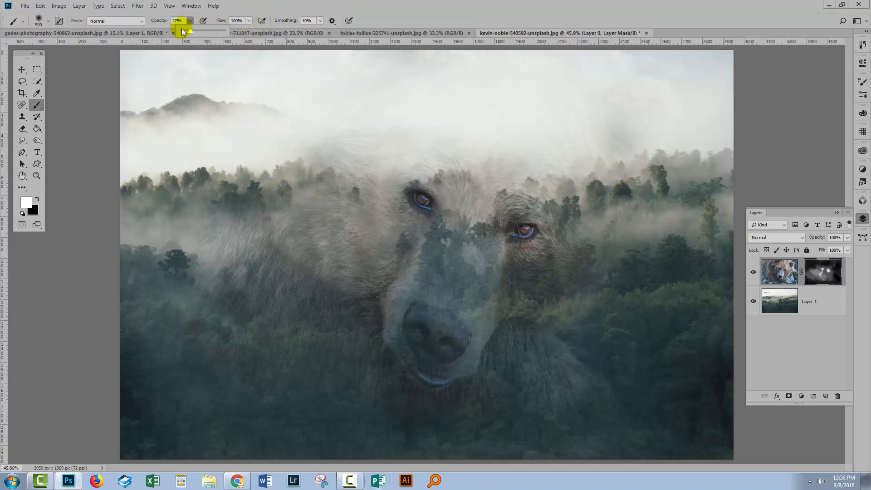
# - Change the brush color to light gray dedbdb and faintly paint both ears back into the sky at 13% opacity
pyautogui.click(26, 202)
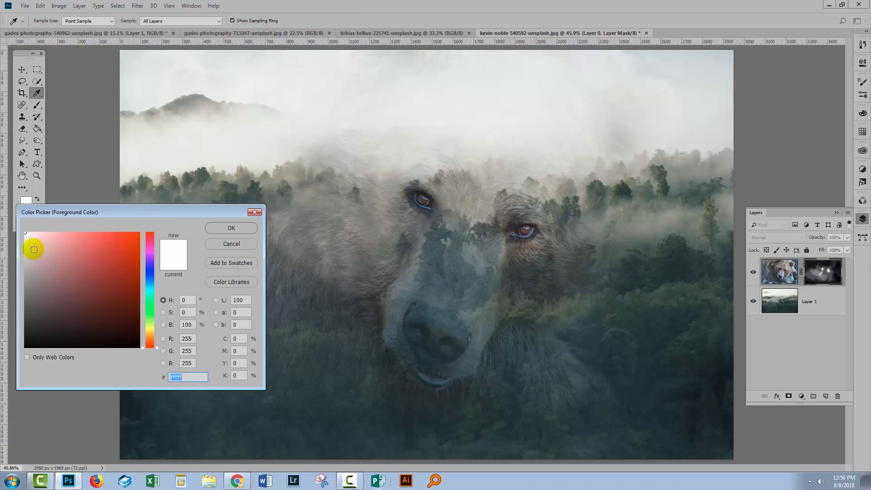
pyautogui.click(26, 247)
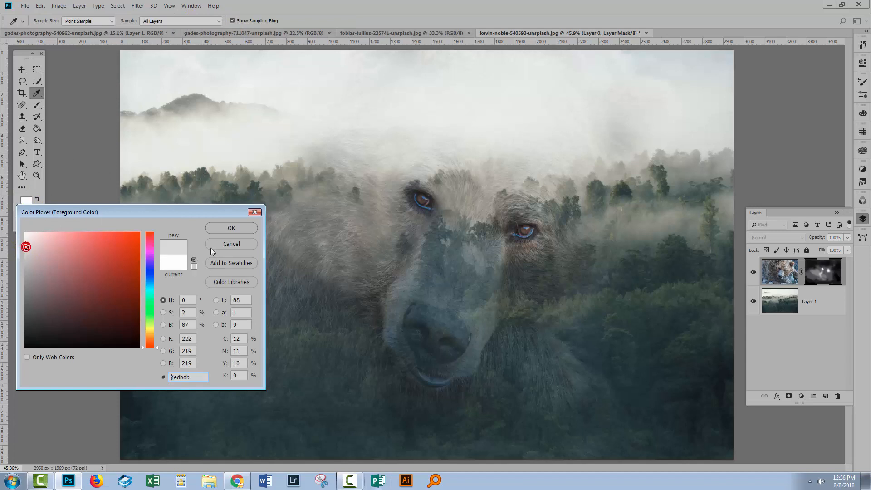
pyautogui.click(229, 228)
pyautogui.click(386, 94)
pyautogui.click(383, 68)
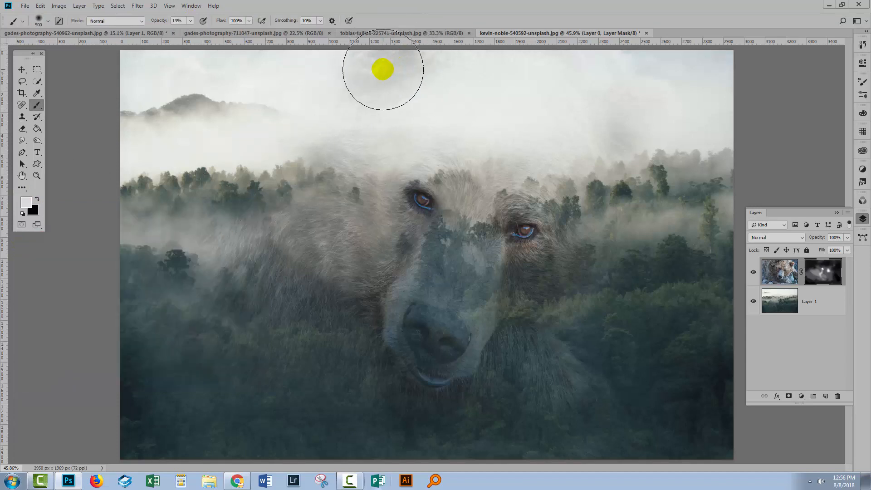
pyautogui.click(639, 113)
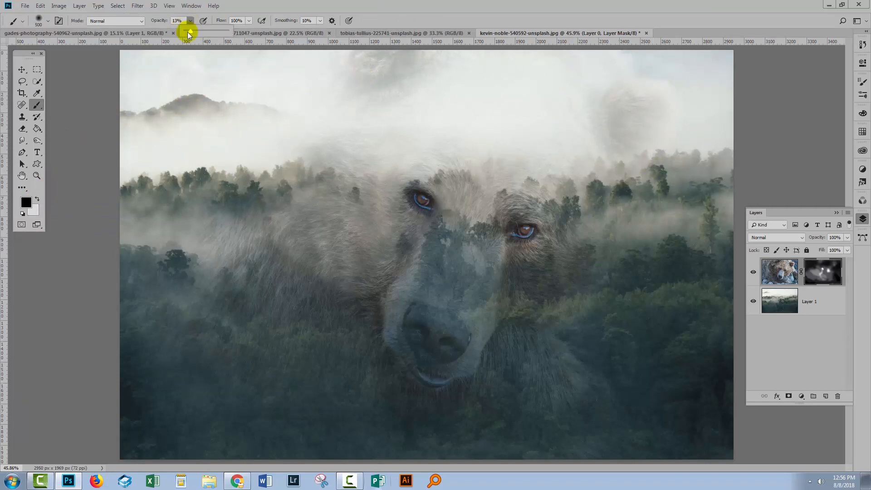
# - Lower the black brush opacity to 1% and subtly fade the bear traces in the mist on the bear's layer mask
pyautogui.moveTo(188, 33); pyautogui.dragTo(183, 32)
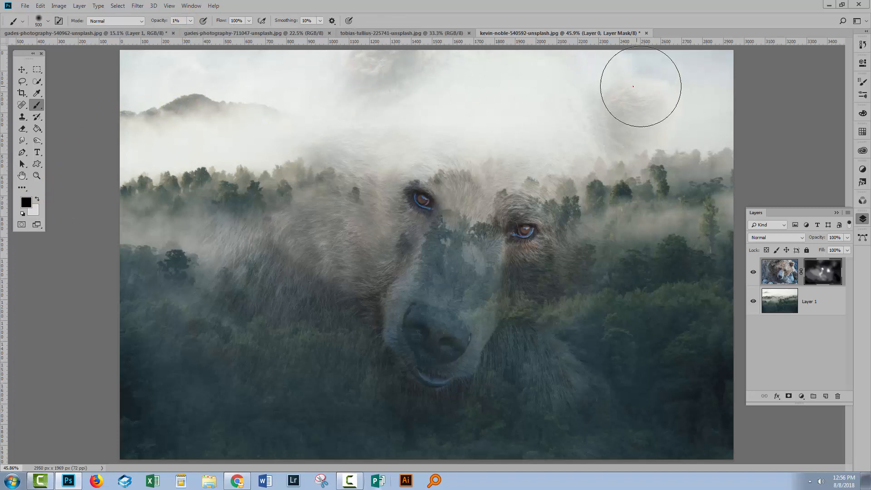
pyautogui.moveTo(281, 173)
pyautogui.mouseDown()
pyautogui.moveTo(249, 175)
pyautogui.moveTo(177, 156)
pyautogui.moveTo(189, 152)
pyautogui.moveTo(163, 170)
pyautogui.moveTo(176, 166)
pyautogui.mouseUp()
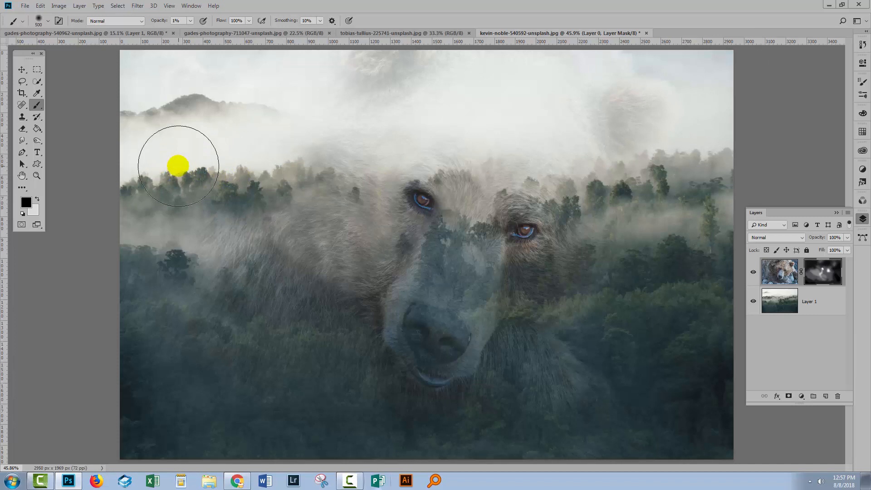
pyautogui.click(816, 268)
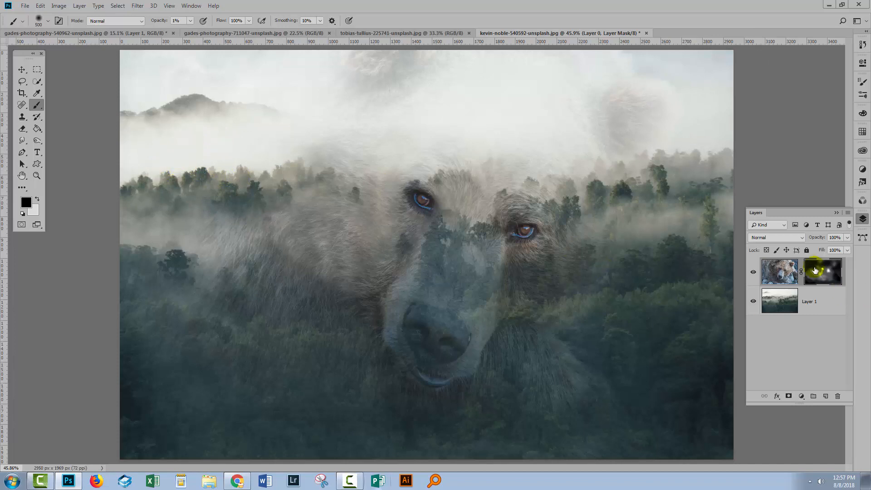